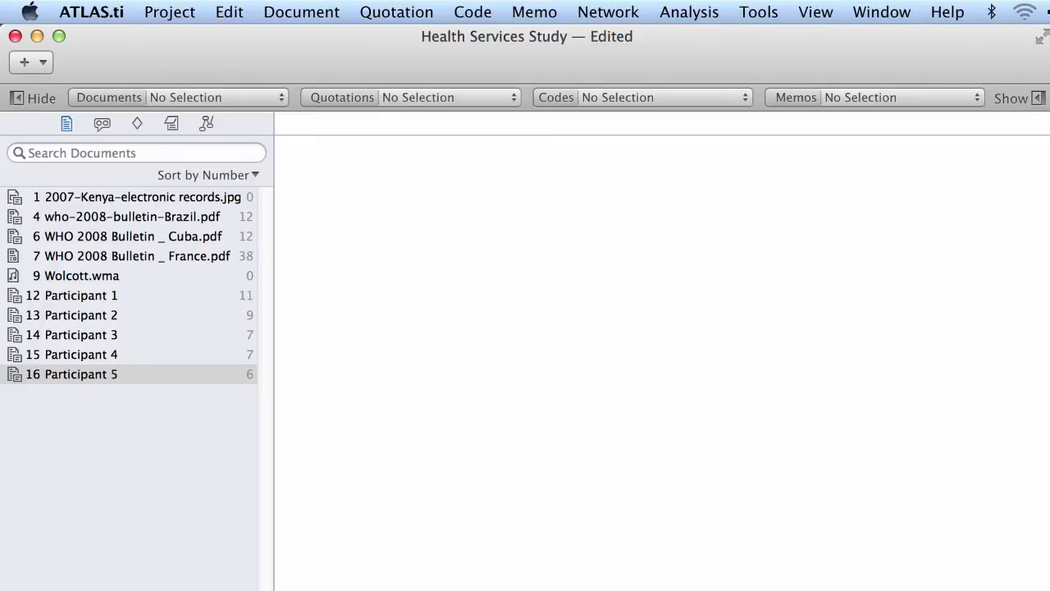
- Create a new network and place the Participant 5 document in it as a node
left_click(633, 15)
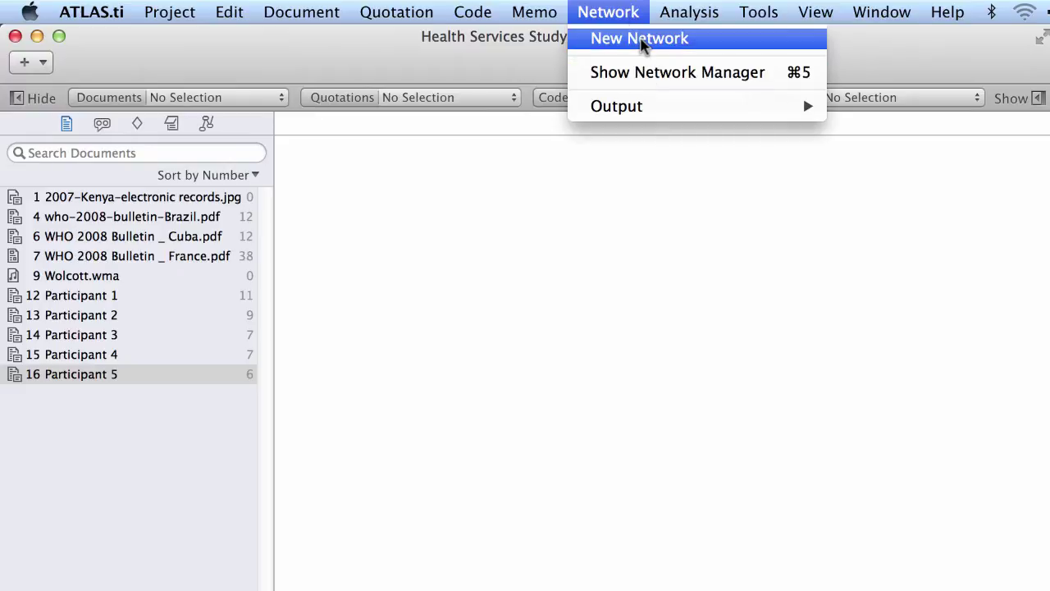
left_click(642, 41)
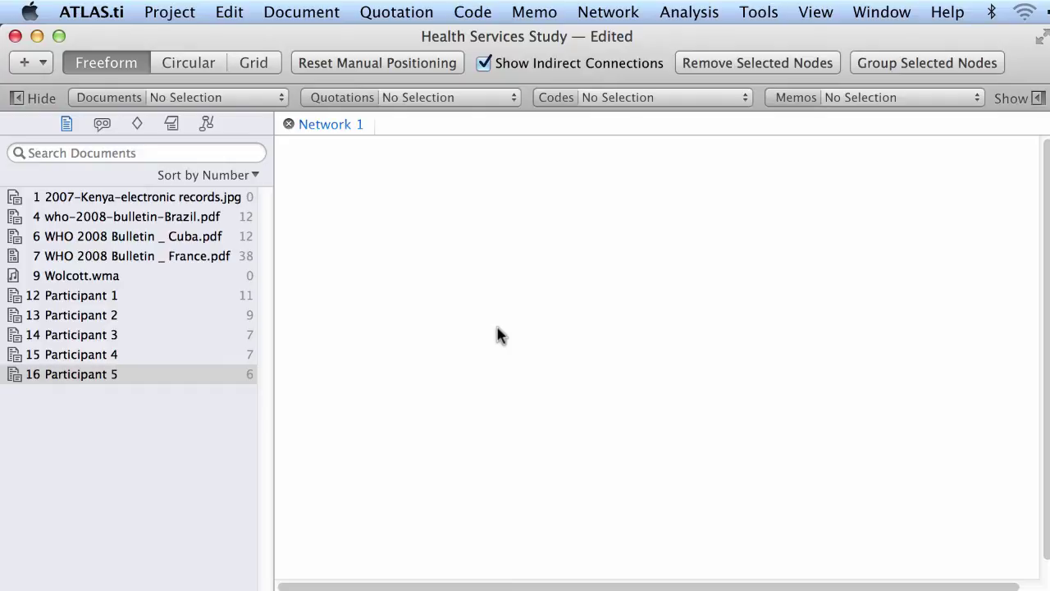
left_click_drag(70, 375, 621, 242)
left_click(611, 179)
left_click_drag(611, 179, 632, 258)
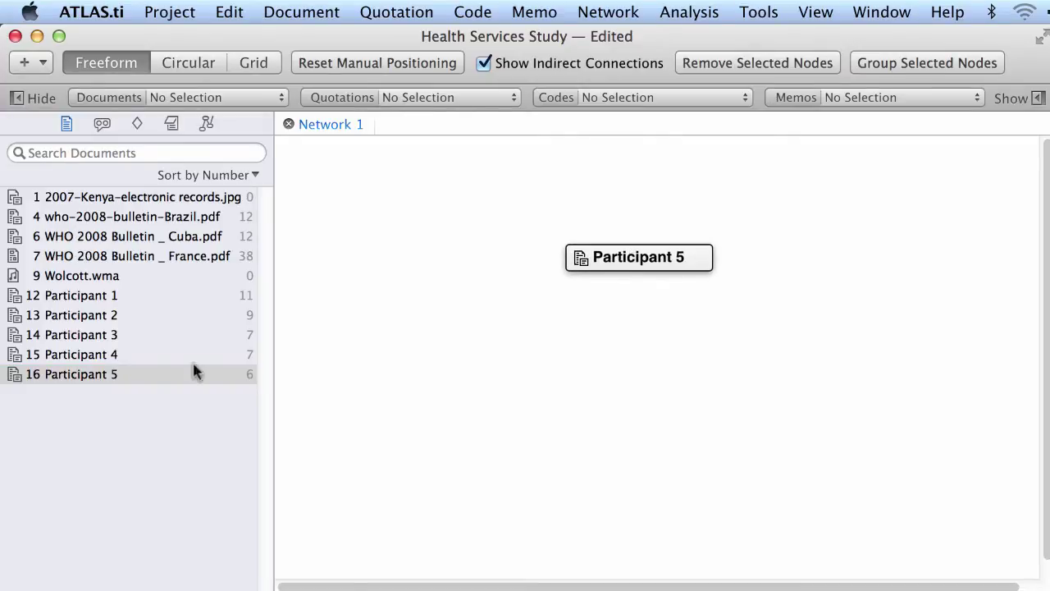
- Import the groups linked to the Participant 5 node as neighbors
right_click(633, 263)
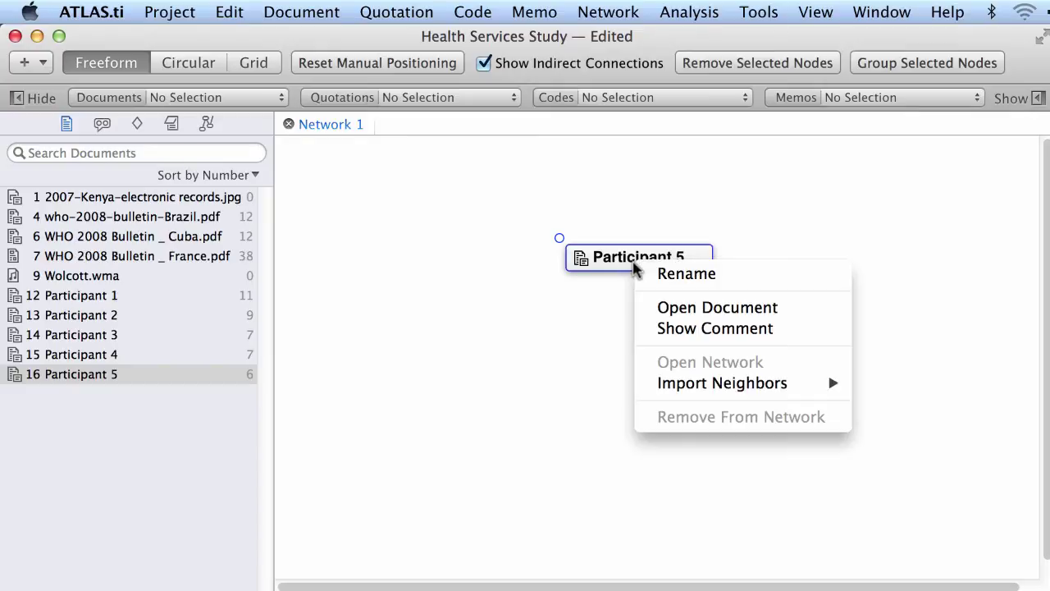
mouse_move(666, 392)
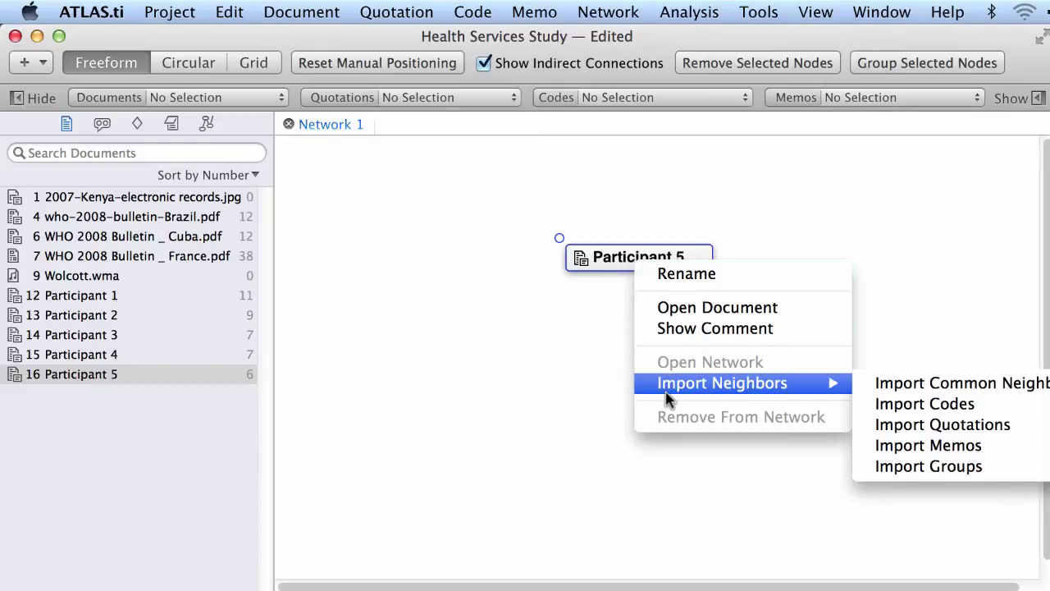
left_click(969, 466)
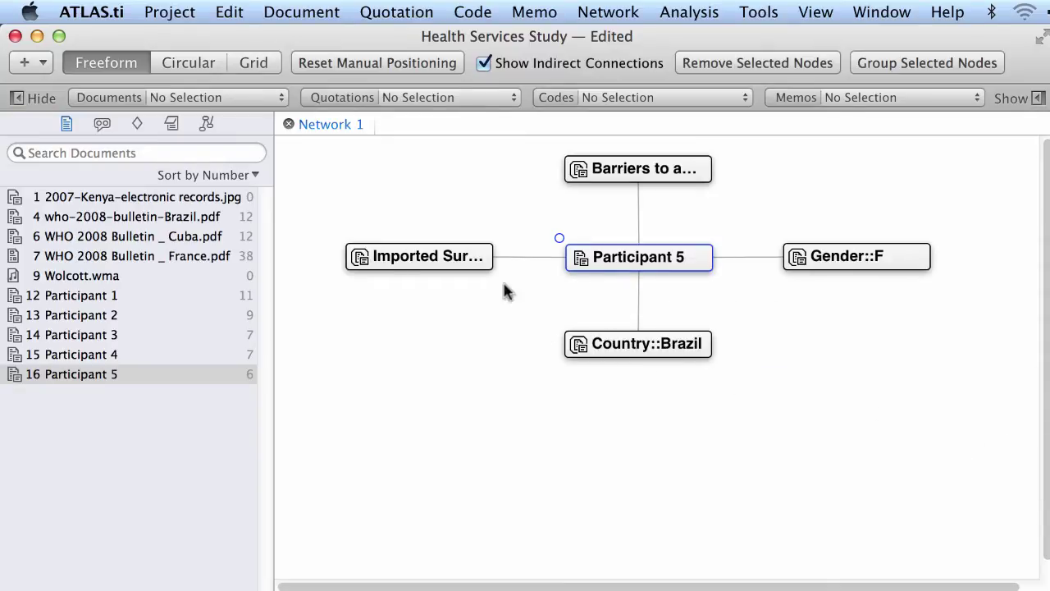
- Move the Imported Survey Data node to the network's upper left corner and widen it to fit its full name
left_click_drag(454, 257, 422, 171)
left_click(436, 163)
left_click_drag(456, 164, 522, 170)
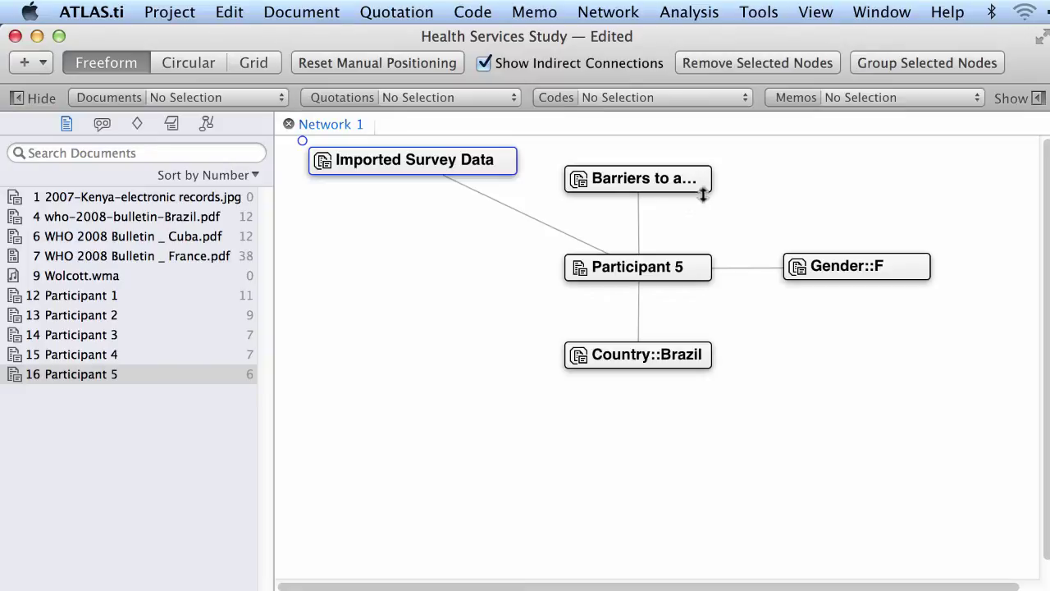
- Line up Country::Brazil, Gender::F and Barriers to access services::economics beside Imported Survey Data, enlarging the Barriers node to fit its full name
left_click_drag(681, 187, 863, 350)
left_click_drag(654, 359, 625, 166)
left_click_drag(834, 275, 735, 172)
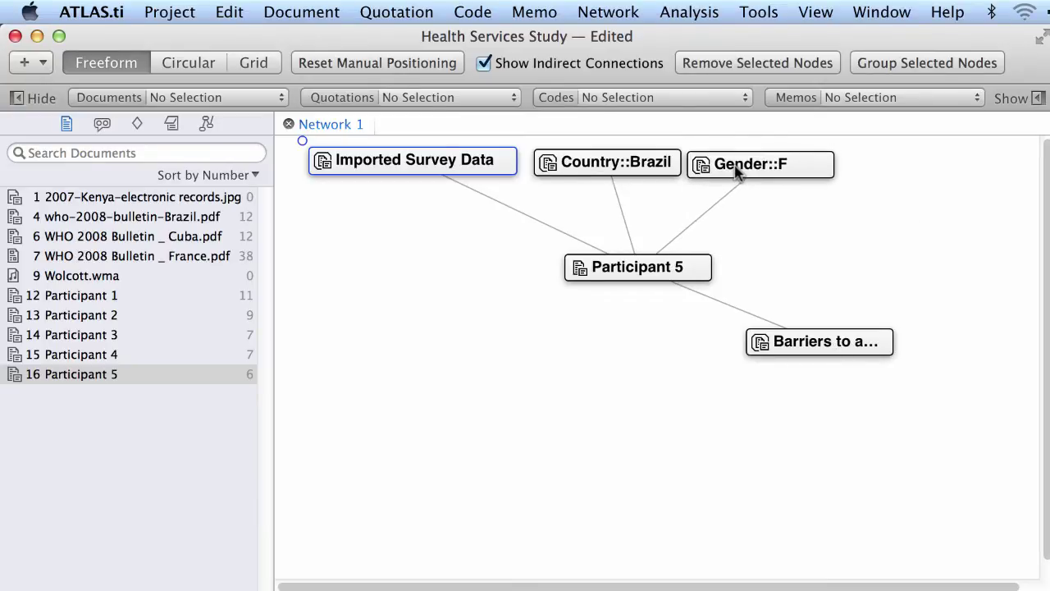
left_click_drag(809, 342, 907, 166)
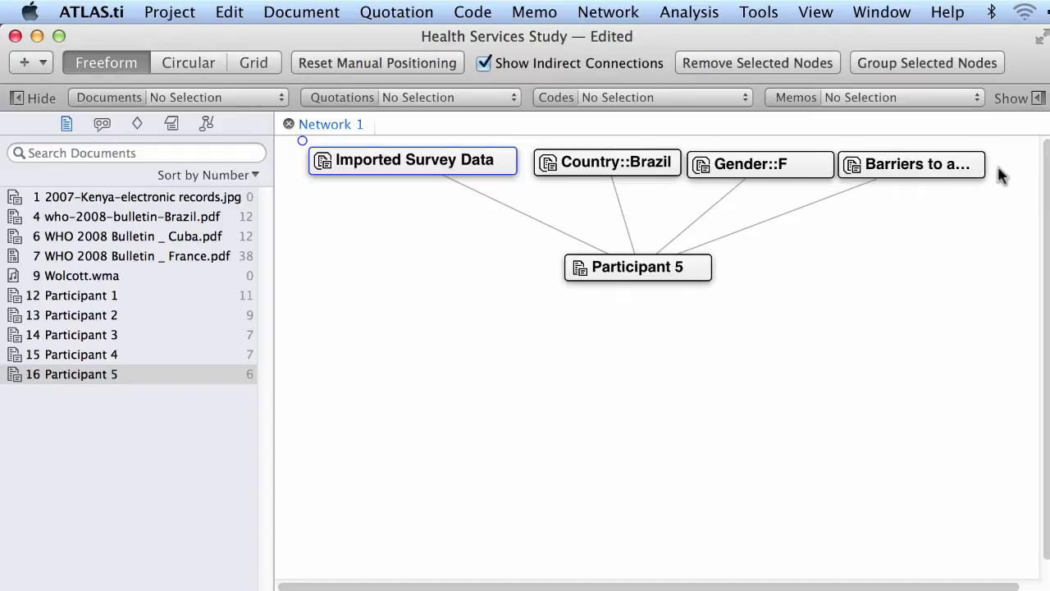
left_click_drag(984, 167, 1010, 201)
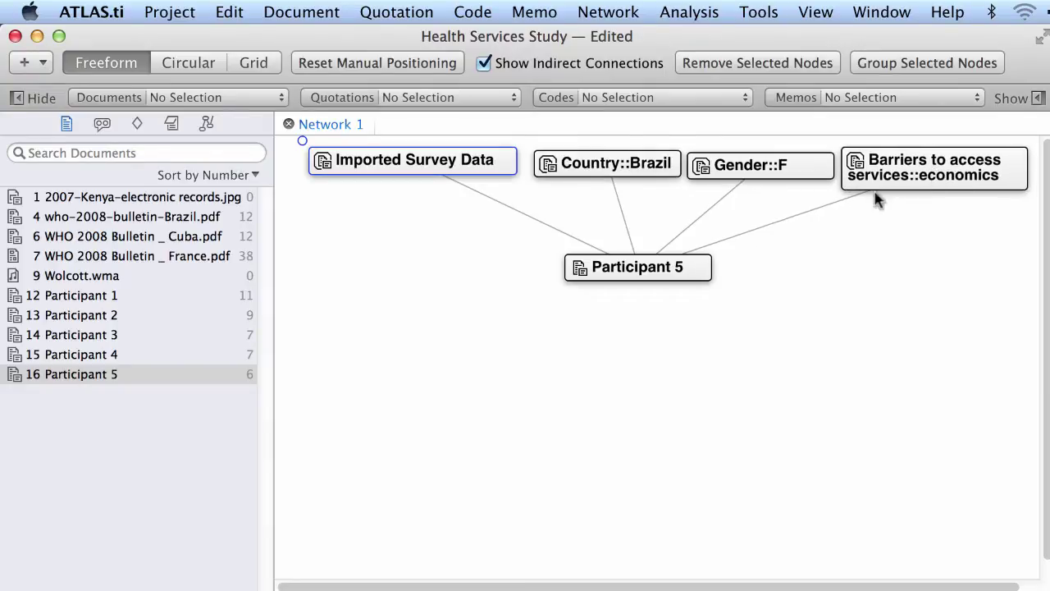
- Level Imported Survey Data with the row of group nodes and move Participant 5 well below that row
left_click_drag(680, 271, 660, 251)
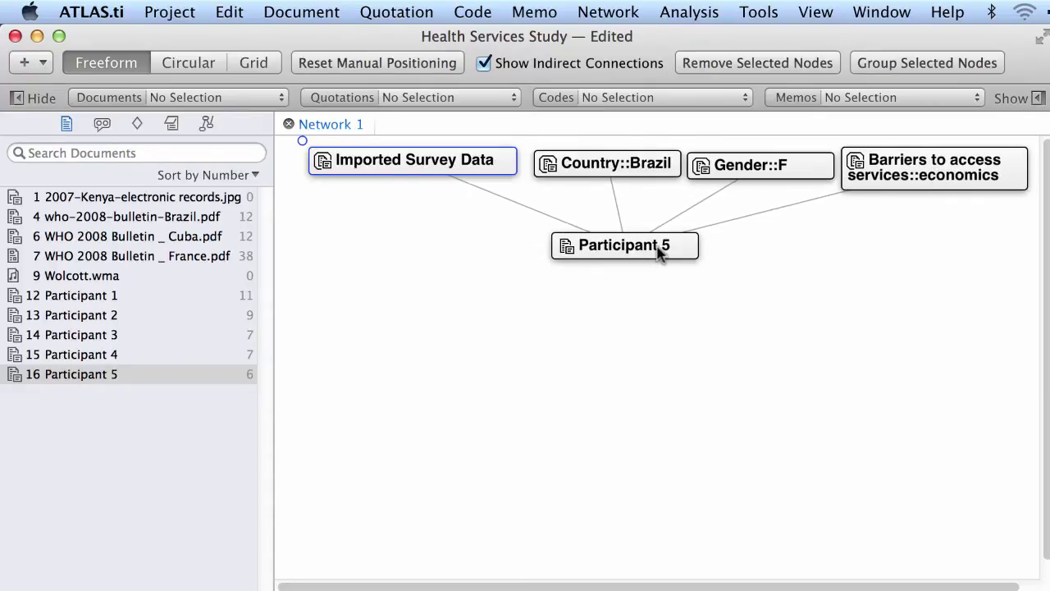
left_click_drag(505, 173, 514, 175)
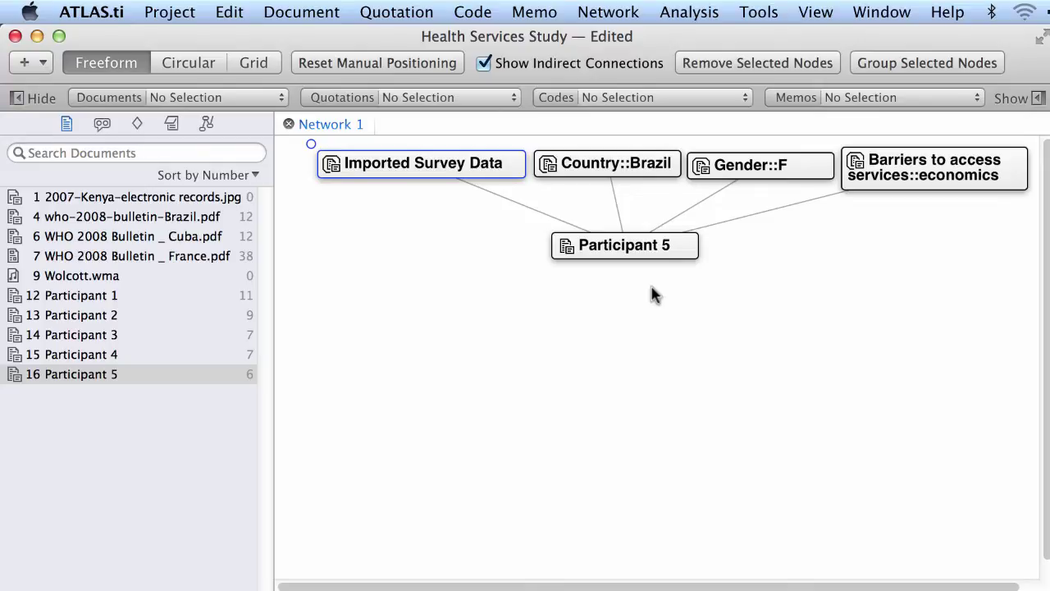
left_click_drag(641, 247, 622, 332)
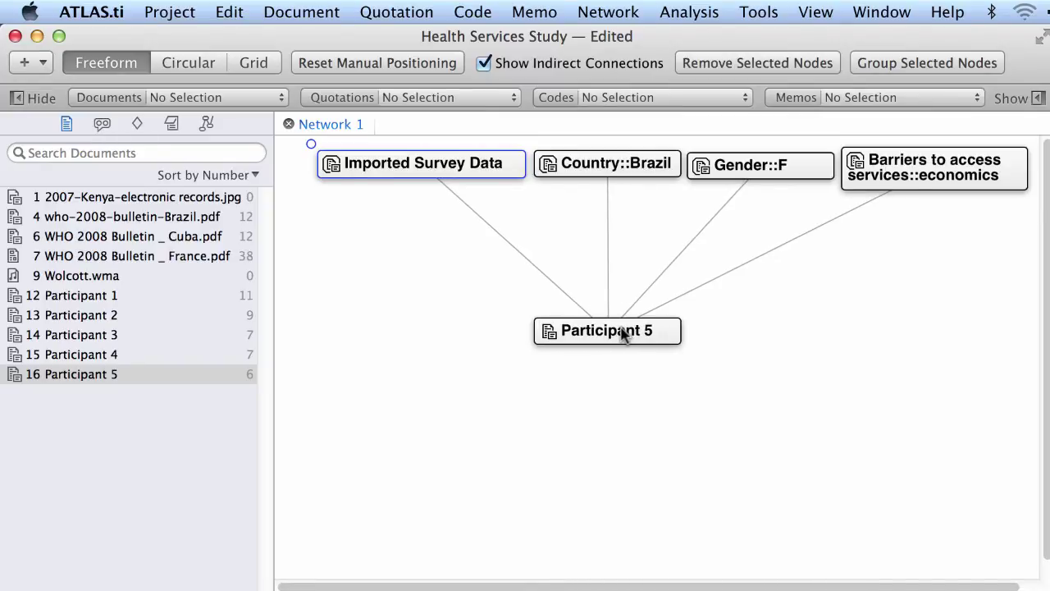
- Import the quotations of the Participant 5 document as neighbors
right_click(622, 332)
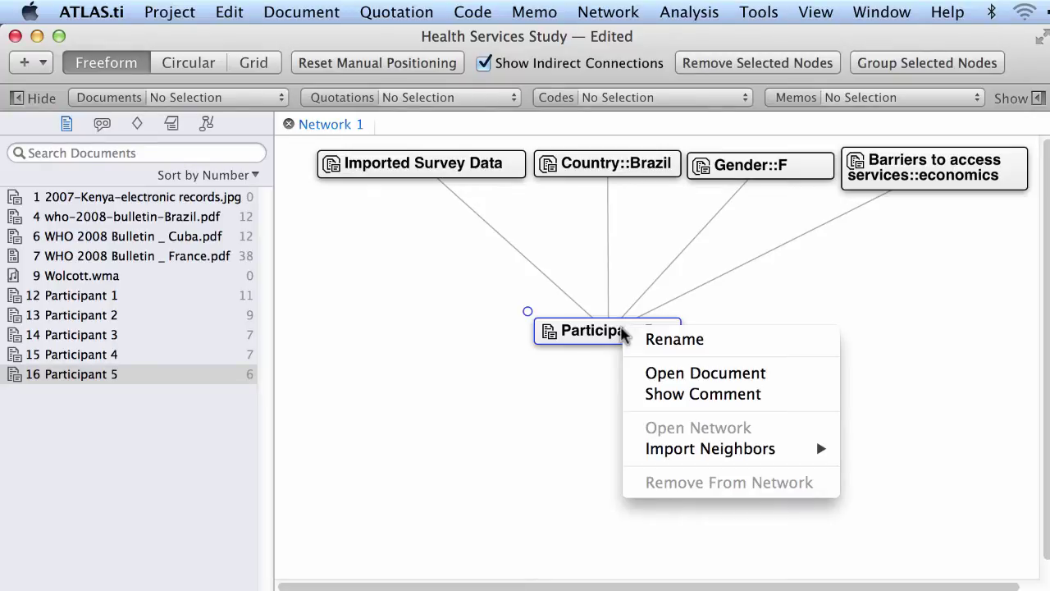
mouse_move(661, 450)
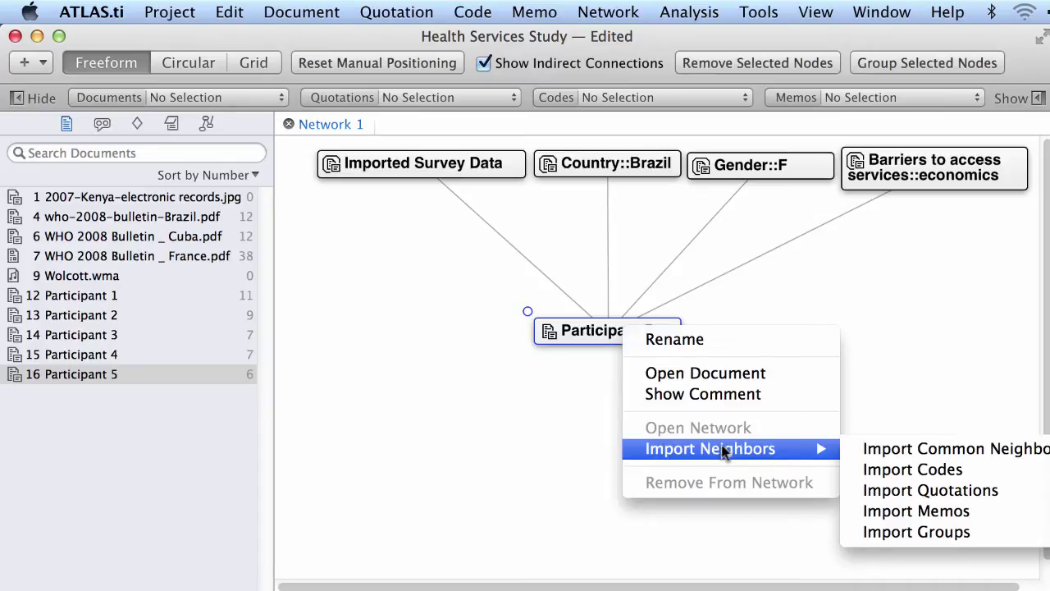
left_click(912, 489)
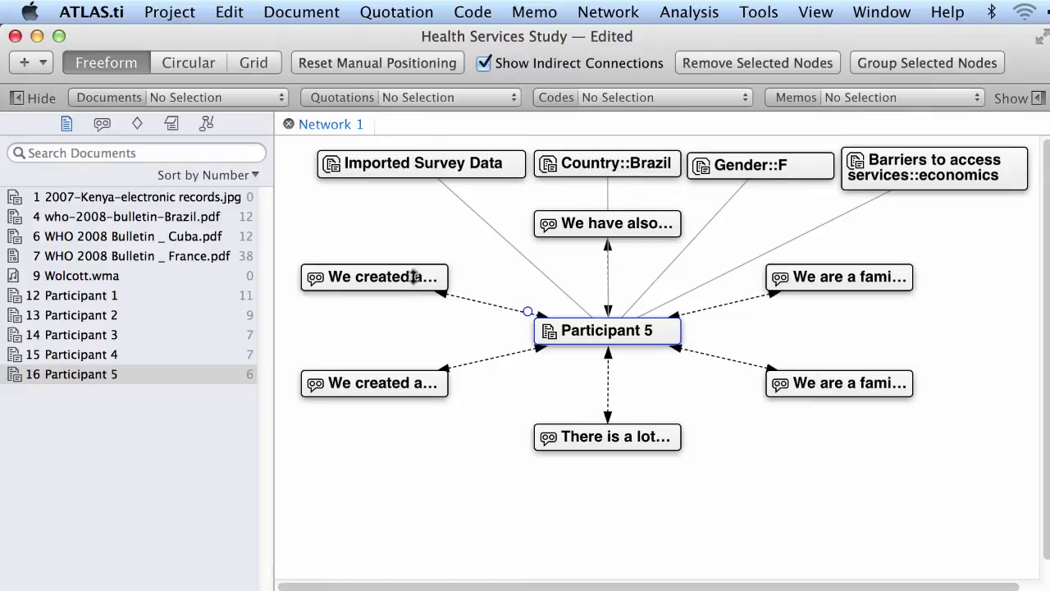
left_click(820, 283)
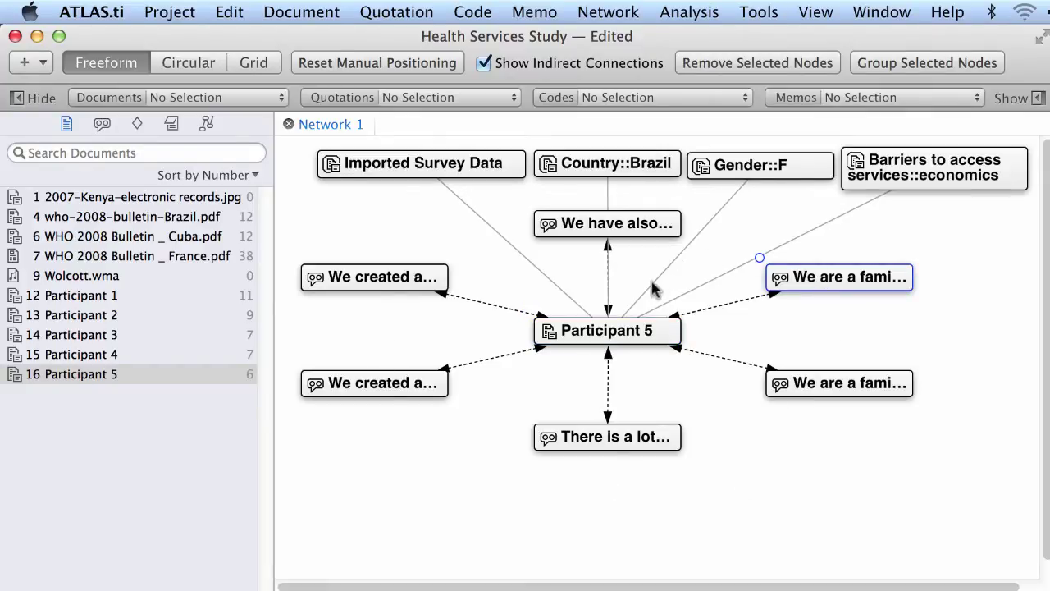
left_click(627, 335)
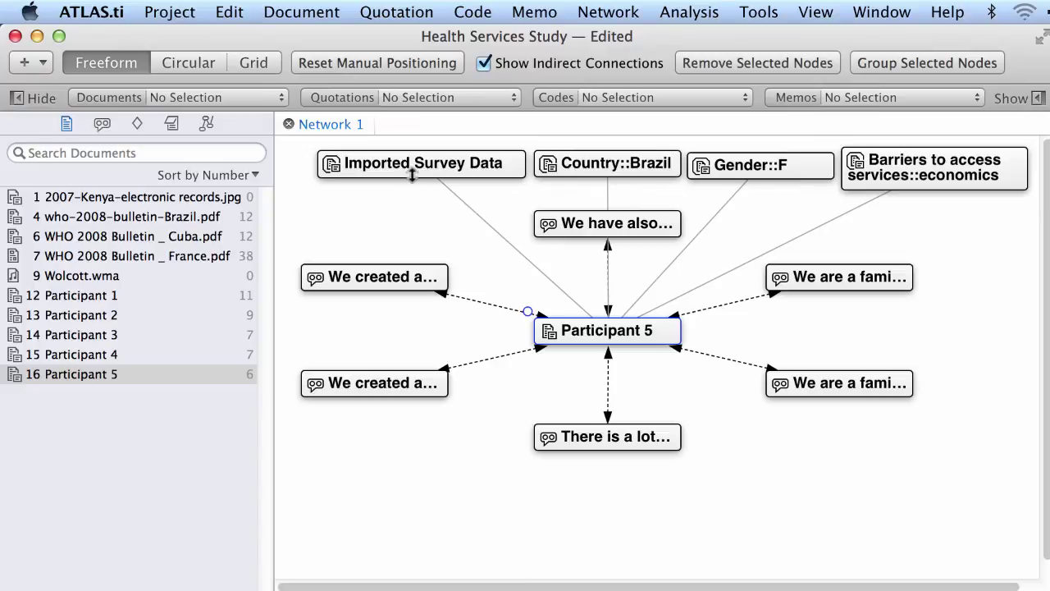
left_click_drag(613, 163, 615, 161)
left_click(727, 167)
left_click_drag(684, 164, 671, 165)
left_click_drag(894, 181, 896, 182)
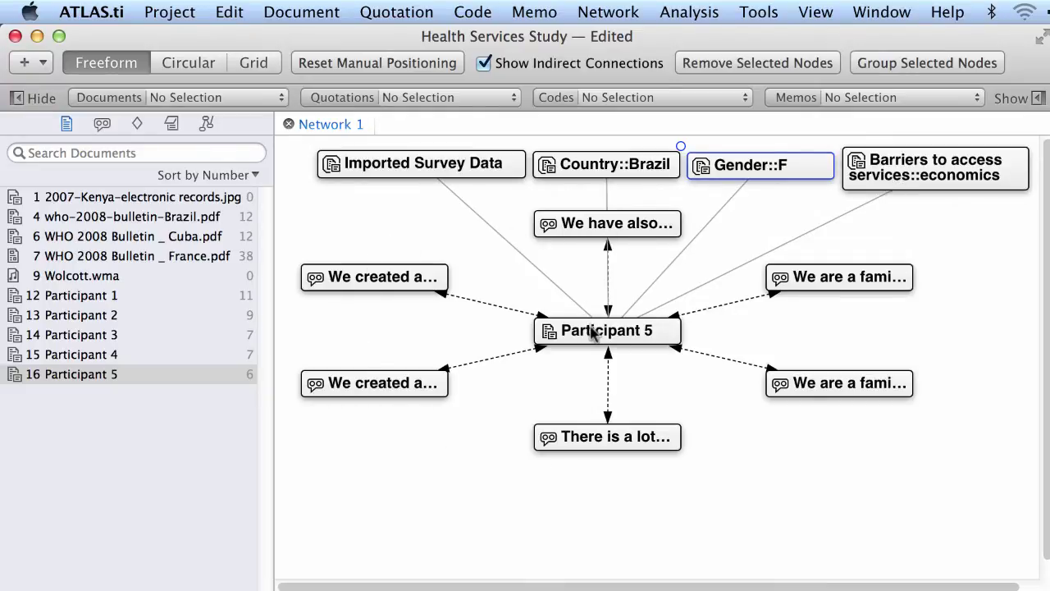
- Import the codes of the "There is a lot…" quotation and spread the three code nodes out beneath it
left_click(611, 440)
right_click(611, 441)
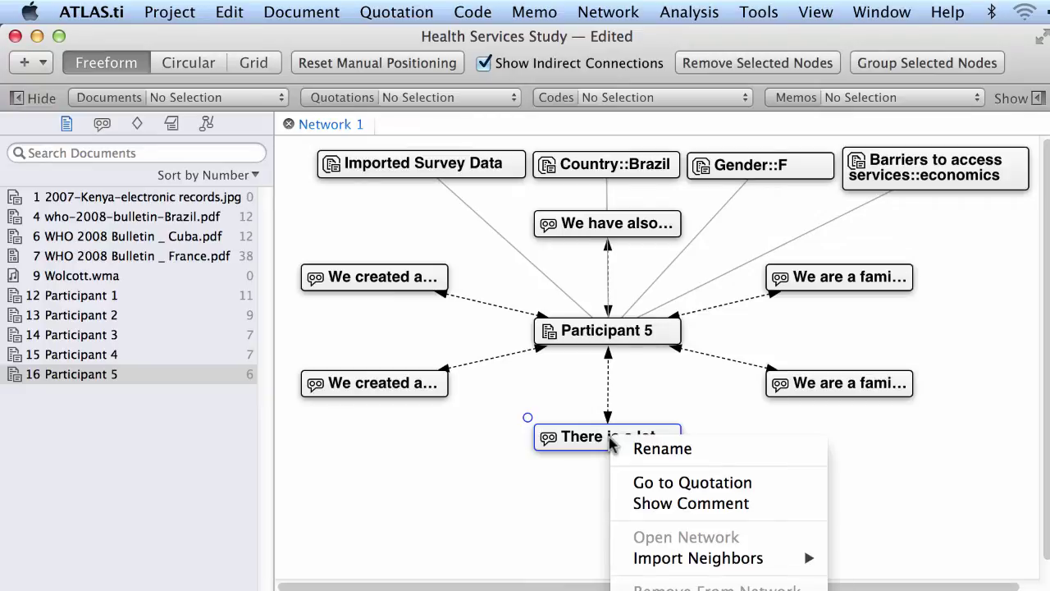
mouse_move(643, 560)
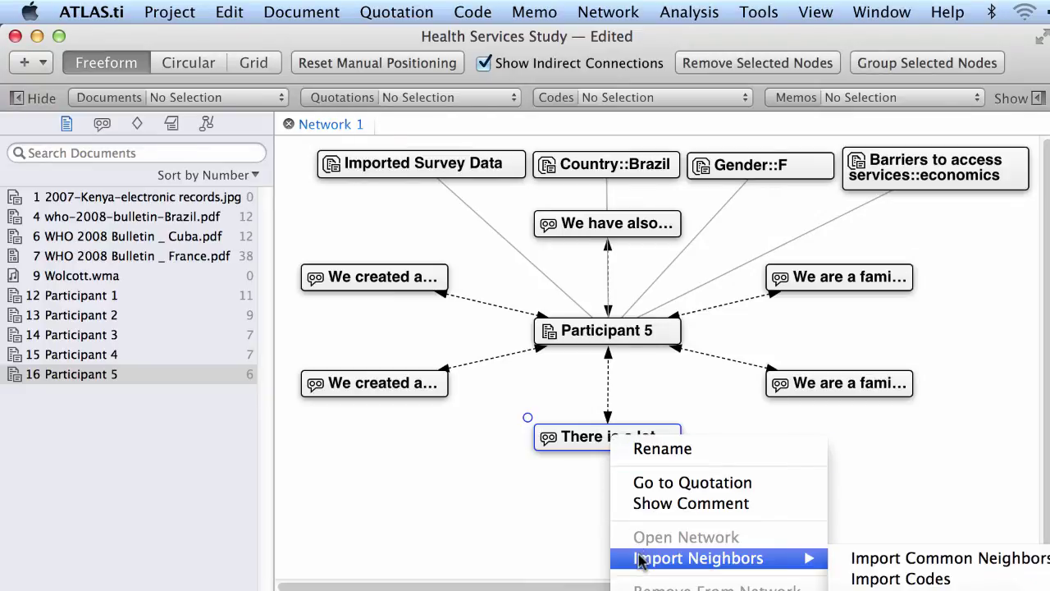
left_click(870, 580)
left_click_drag(499, 473, 494, 503)
left_click_drag(755, 483, 747, 515)
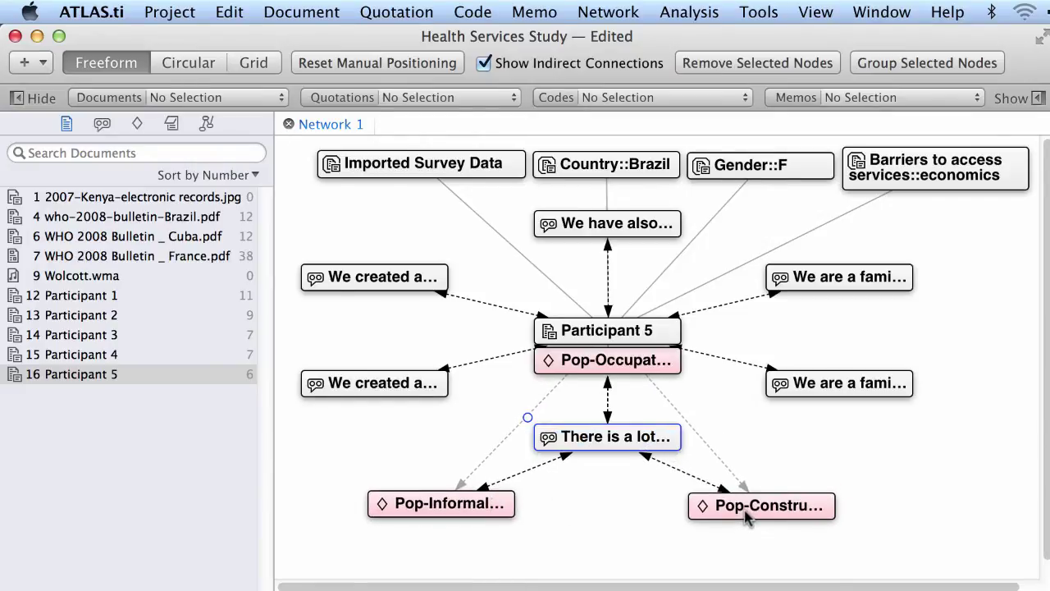
left_click_drag(630, 352, 607, 535)
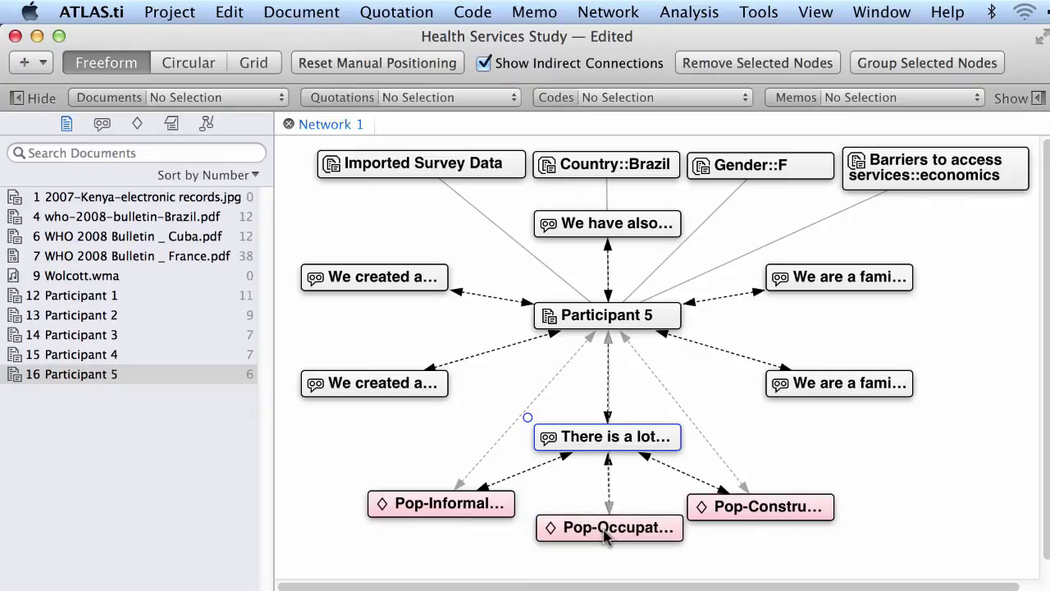
double_click(584, 442)
key("Return")
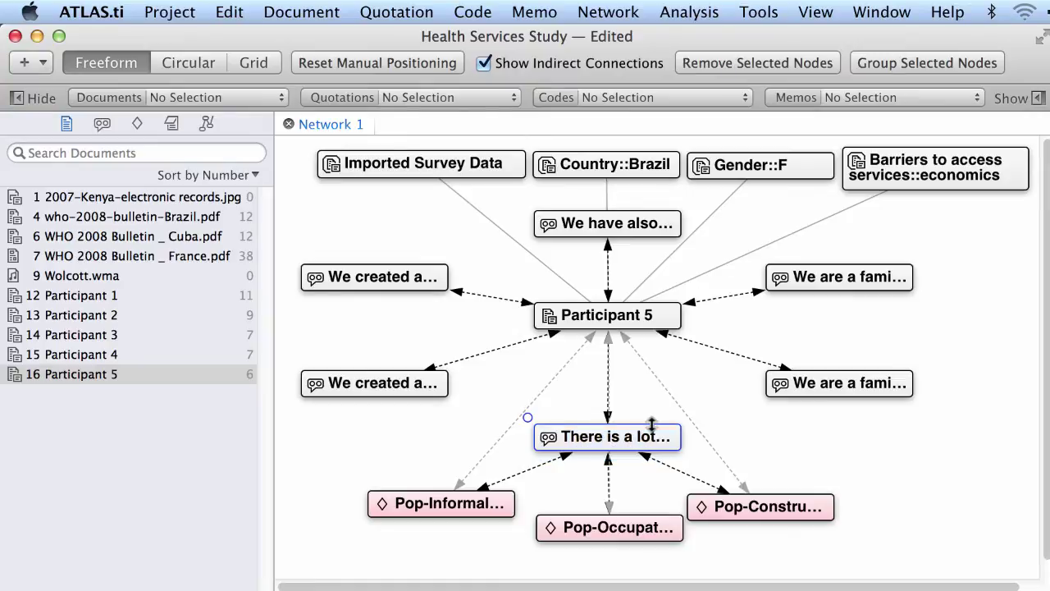
left_click(634, 314)
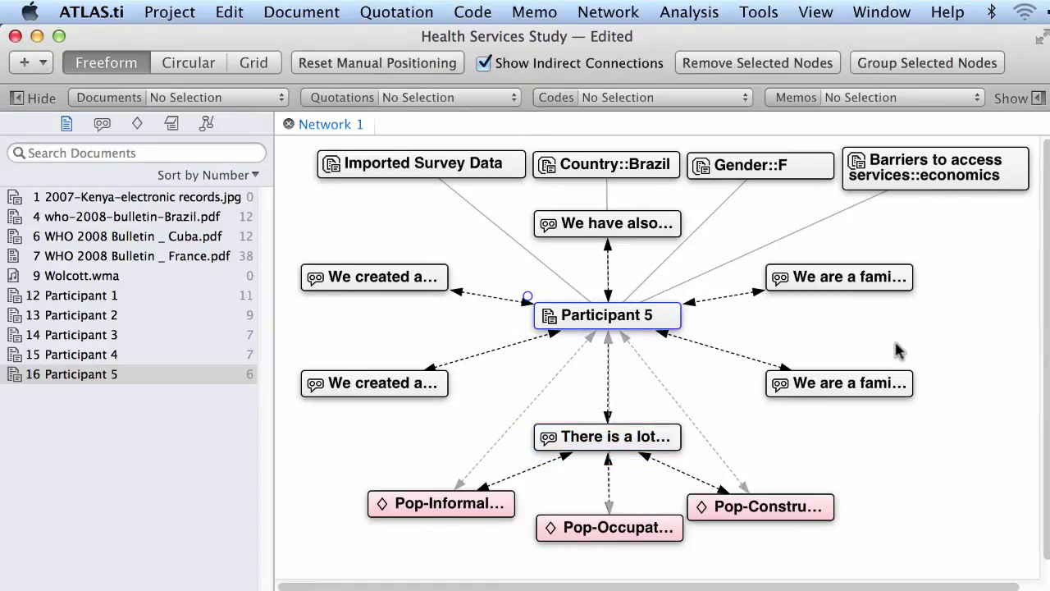
- Import the codes of the lower "We are a fami…" quotation and move both code nodes to its outer side
left_click(876, 389)
right_click(876, 389)
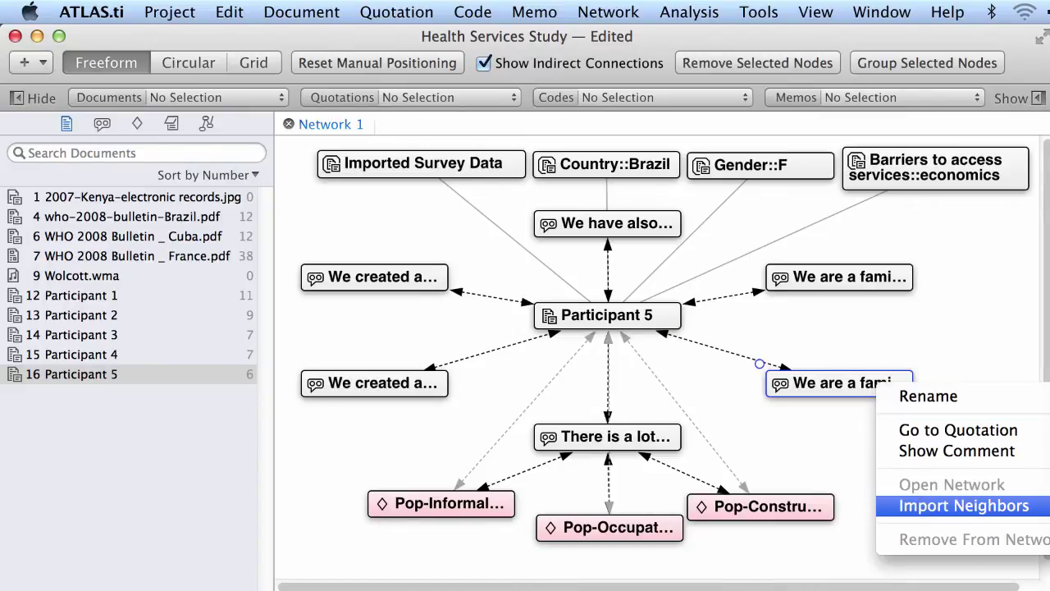
left_click(961, 505)
left_click_drag(867, 446, 943, 457)
left_click_drag(876, 319, 978, 329)
left_click(976, 381)
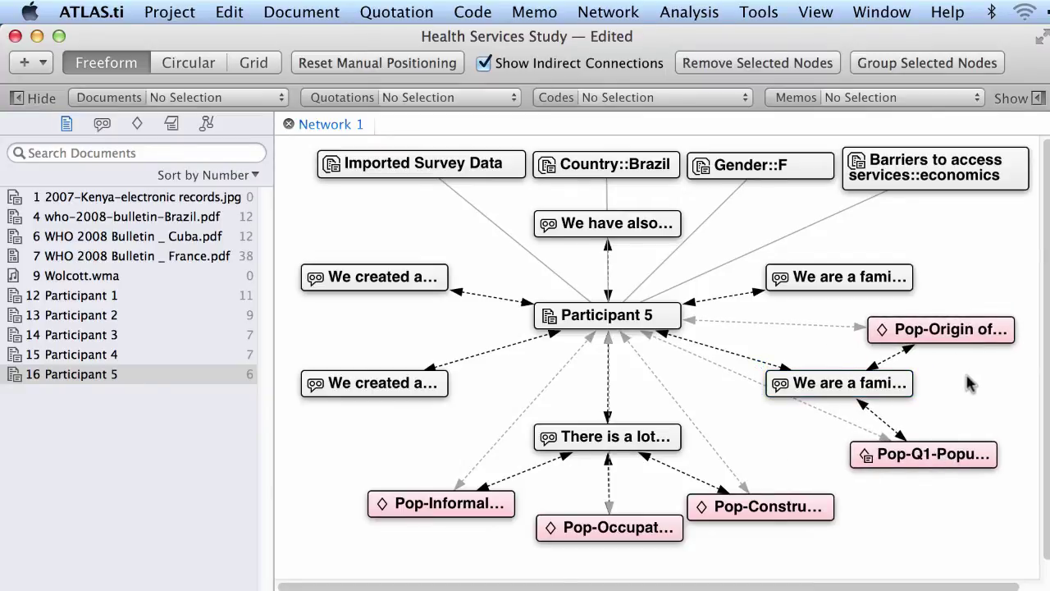
left_click(868, 390)
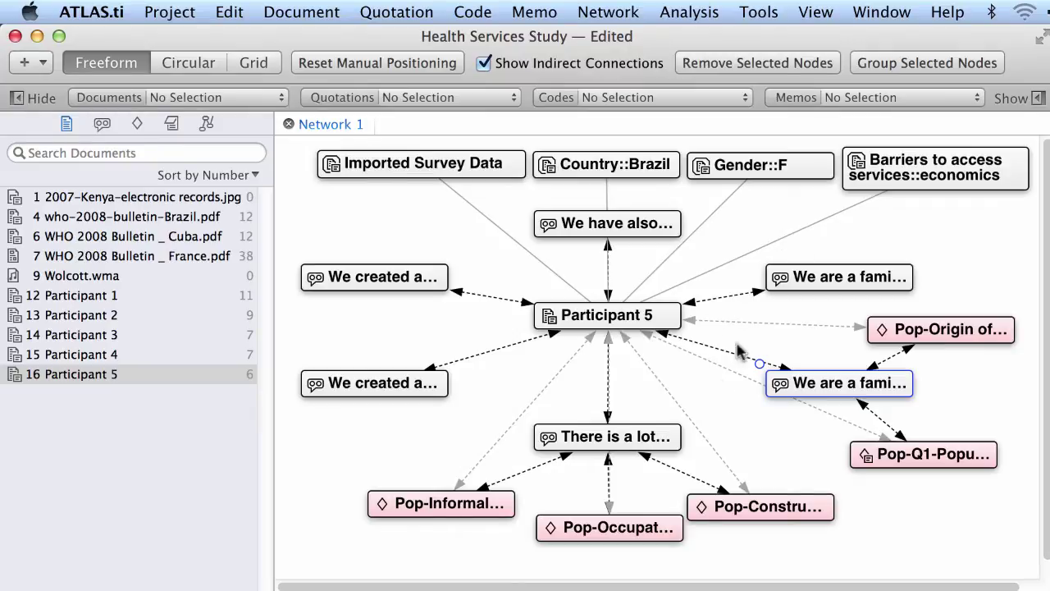
left_click(637, 322)
right_click(636, 320)
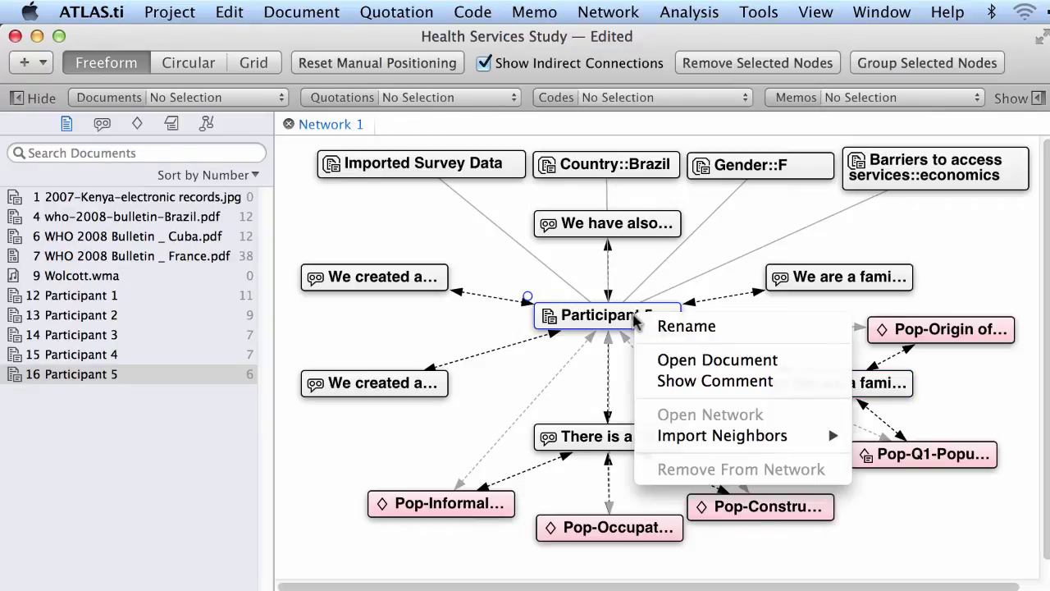
mouse_move(678, 442)
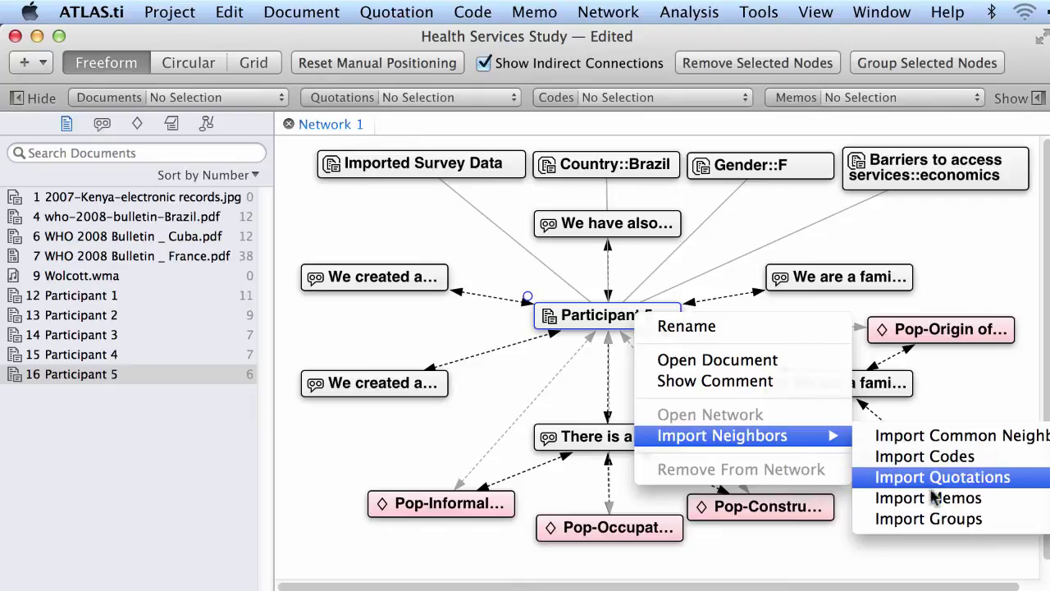
left_click(978, 297)
- Show the network's properties and rename the network to "Network of Doc Participant 5"
left_click(1039, 99)
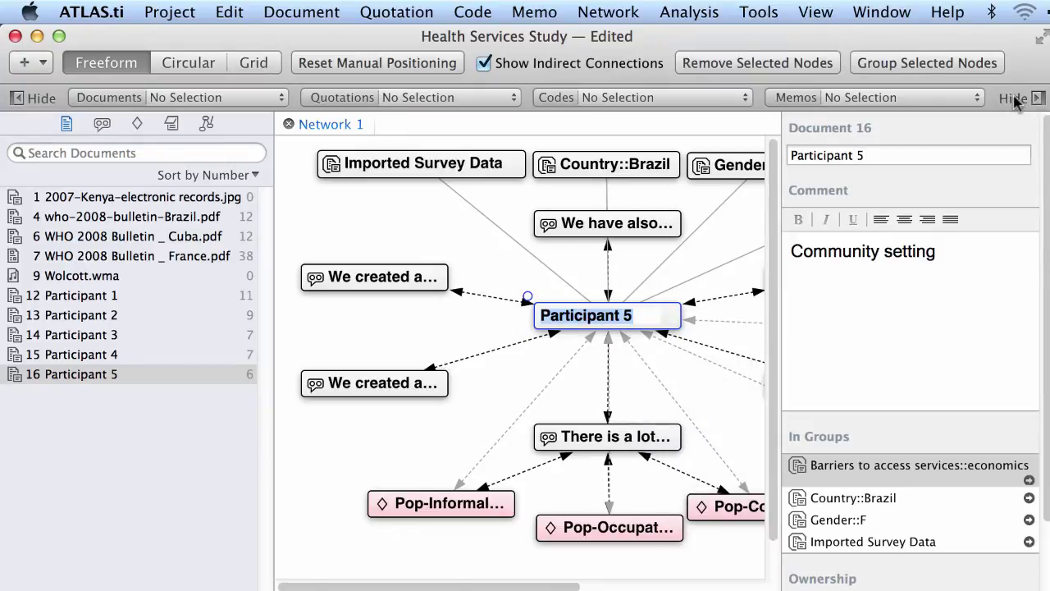
left_click(312, 205)
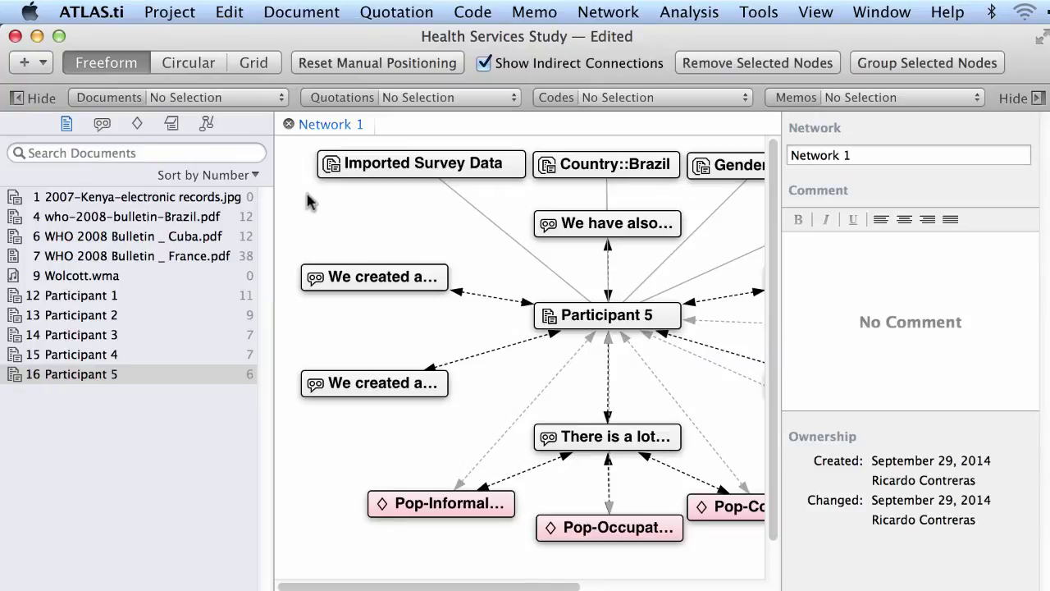
left_click(866, 155)
left_click_drag(867, 154, 791, 156)
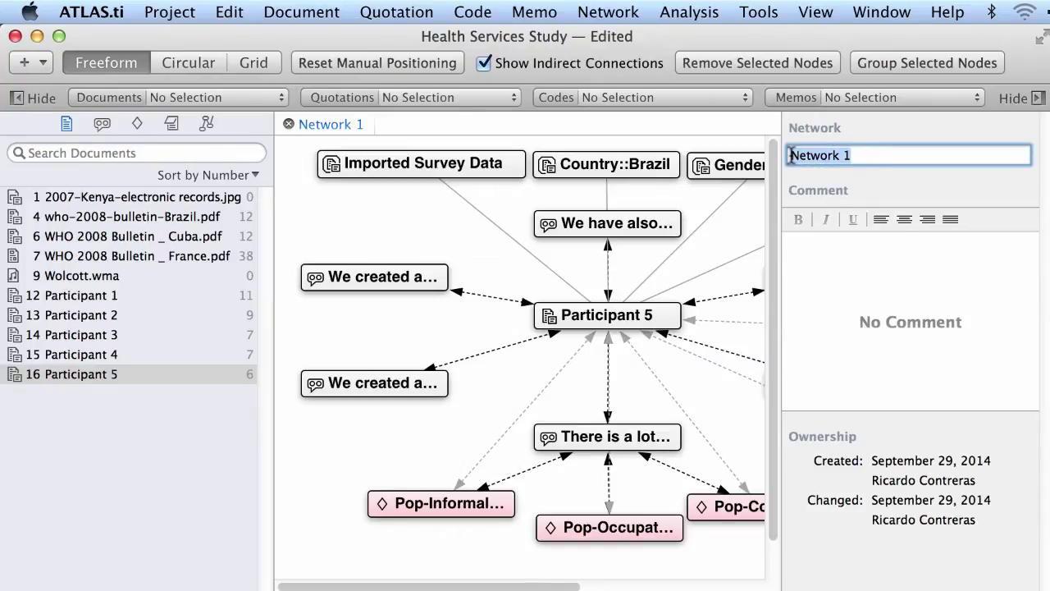
type("Ne")
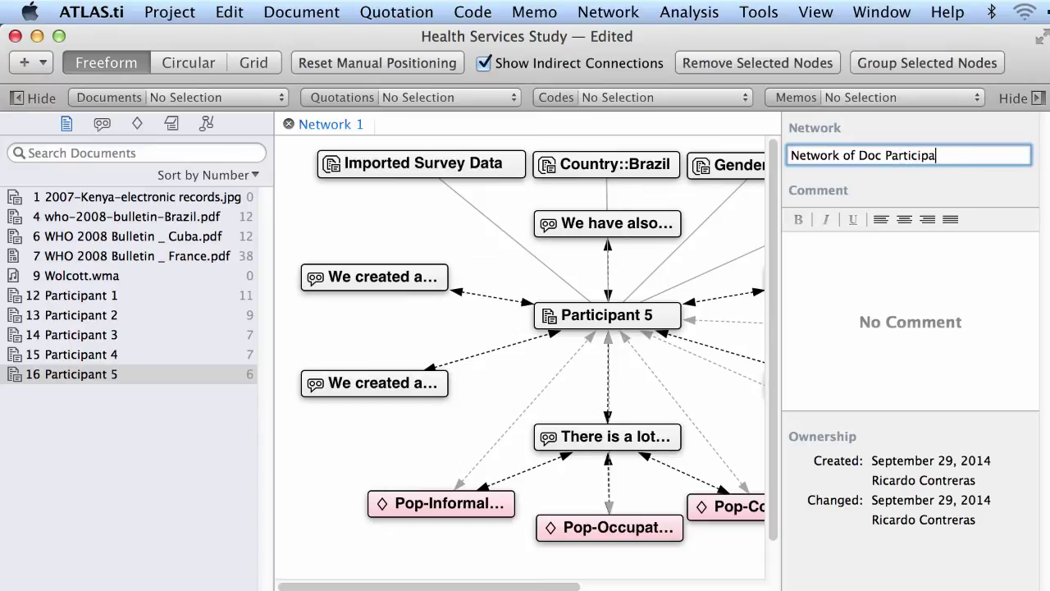
type("5")
- Add the comment "Description of this network." to the network and hide its properties
left_click(858, 254)
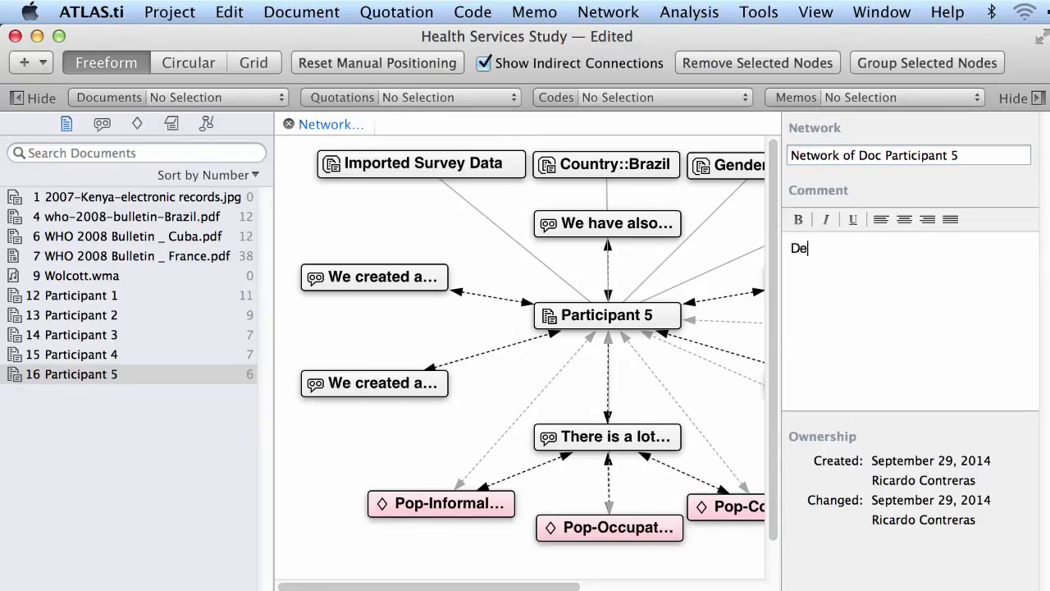
type("Descriptionof this network.")
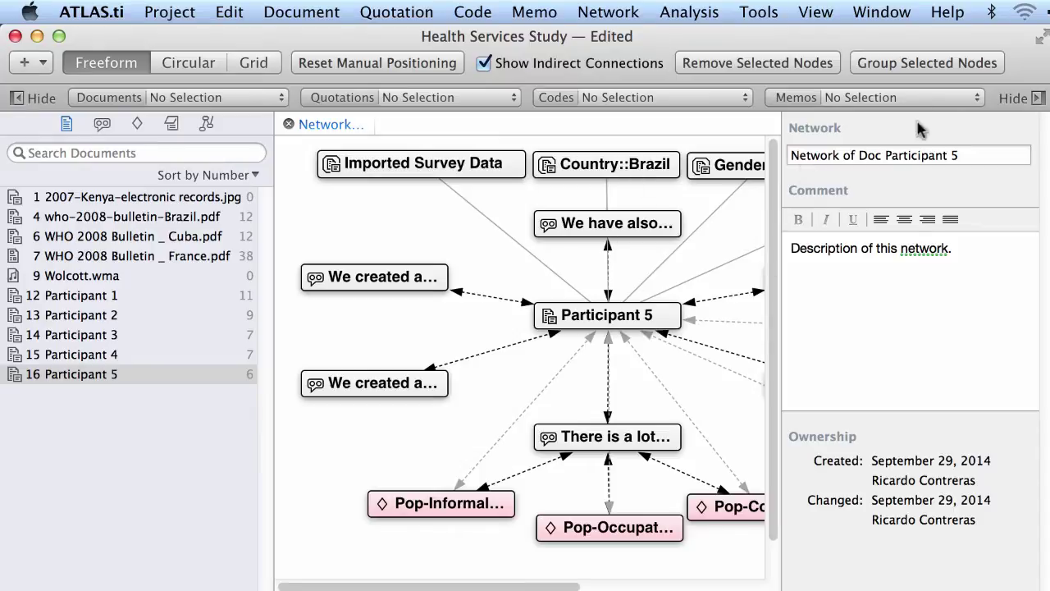
left_click(1036, 98)
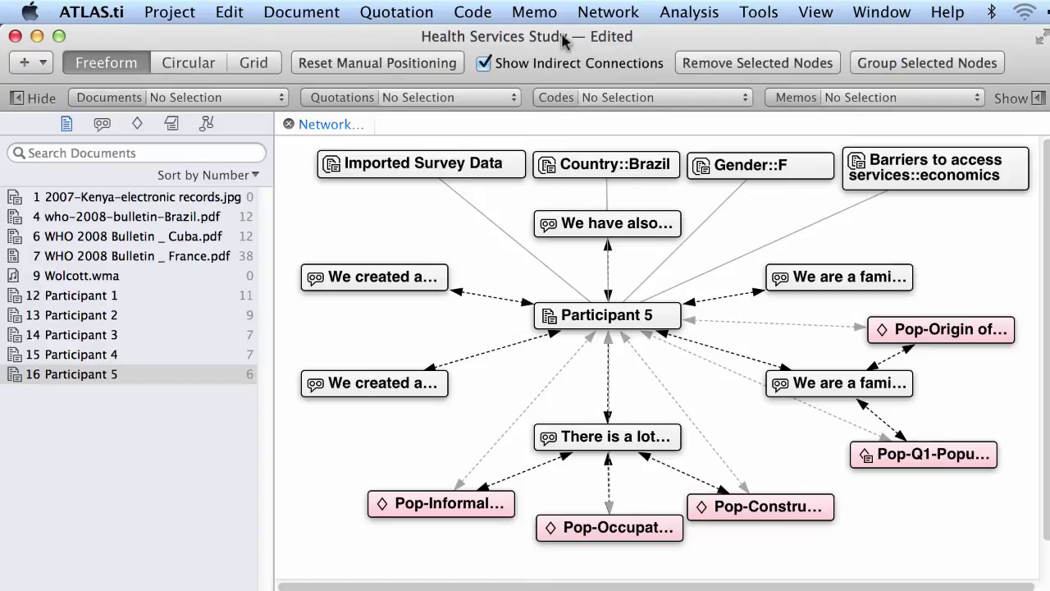
- Create a new network and place quotation 6:13 near the middle of it
left_click(598, 12)
left_click(616, 47)
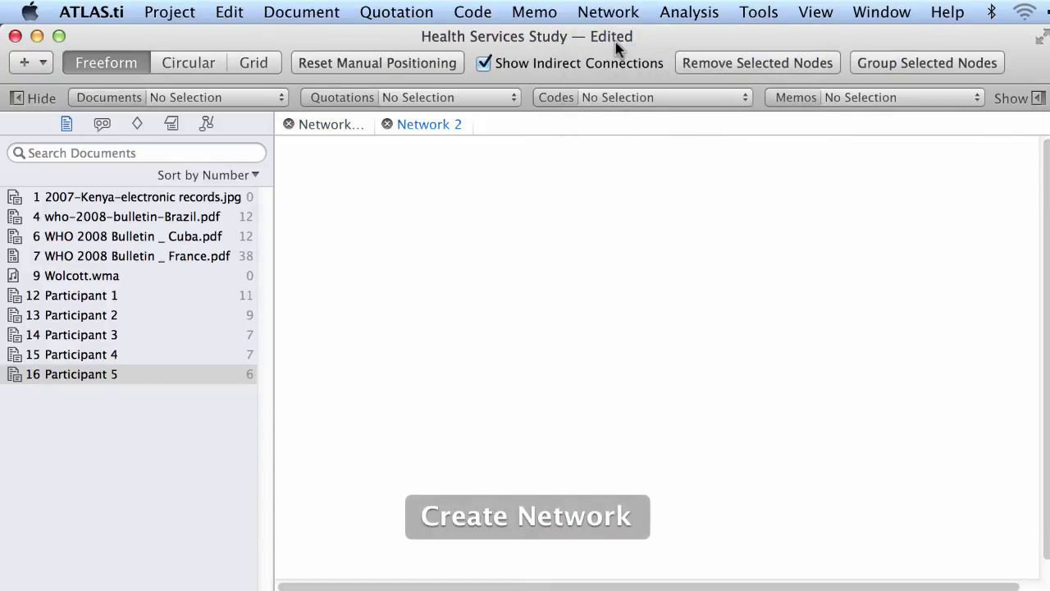
left_click(101, 124)
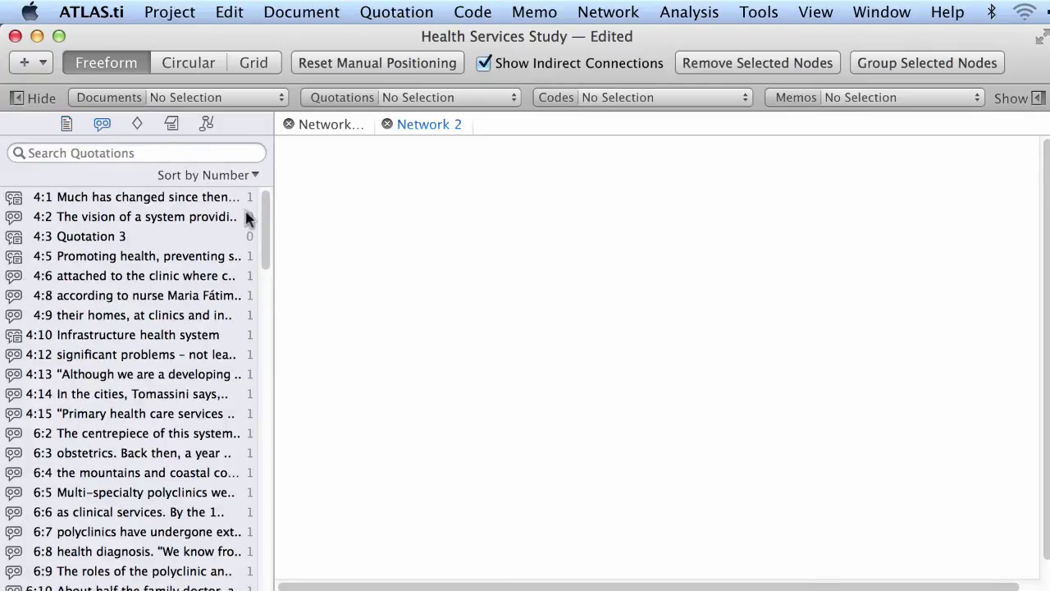
left_click_drag(265, 222, 242, 344)
scroll(237, 336, "up", 5)
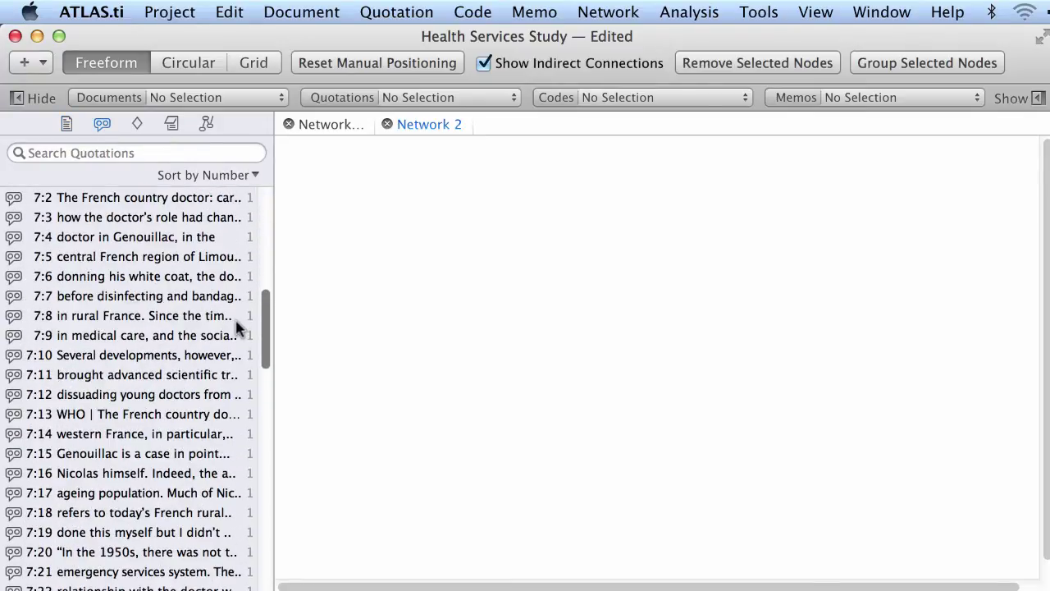
left_click(155, 269)
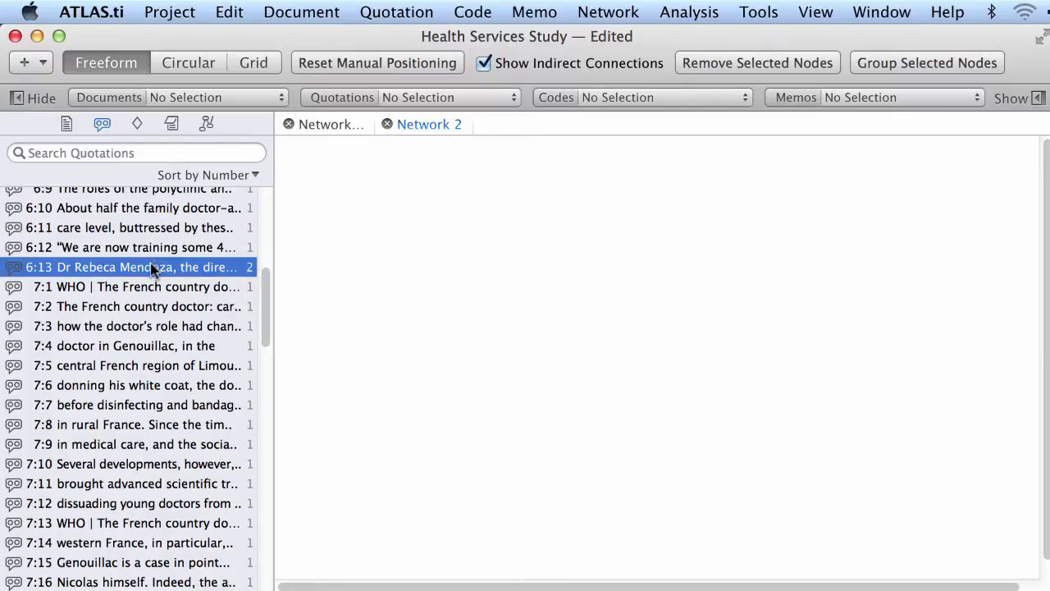
left_click_drag(72, 276, 525, 284)
left_click_drag(571, 237, 624, 301)
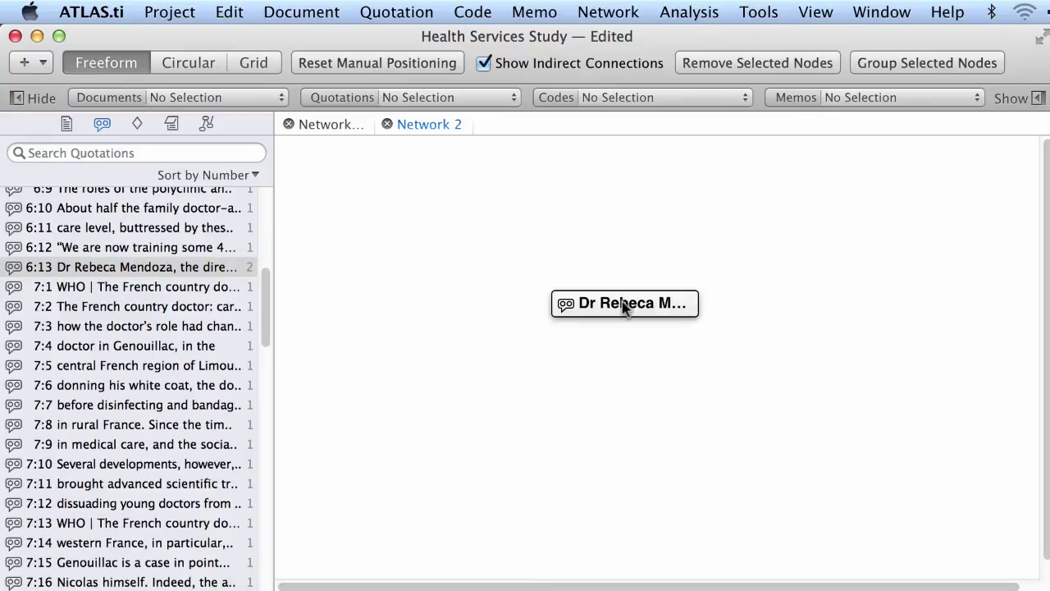
- Import the codes of quotation 6:13 and arrange the two code nodes diagonally above and below its right side
right_click(623, 306)
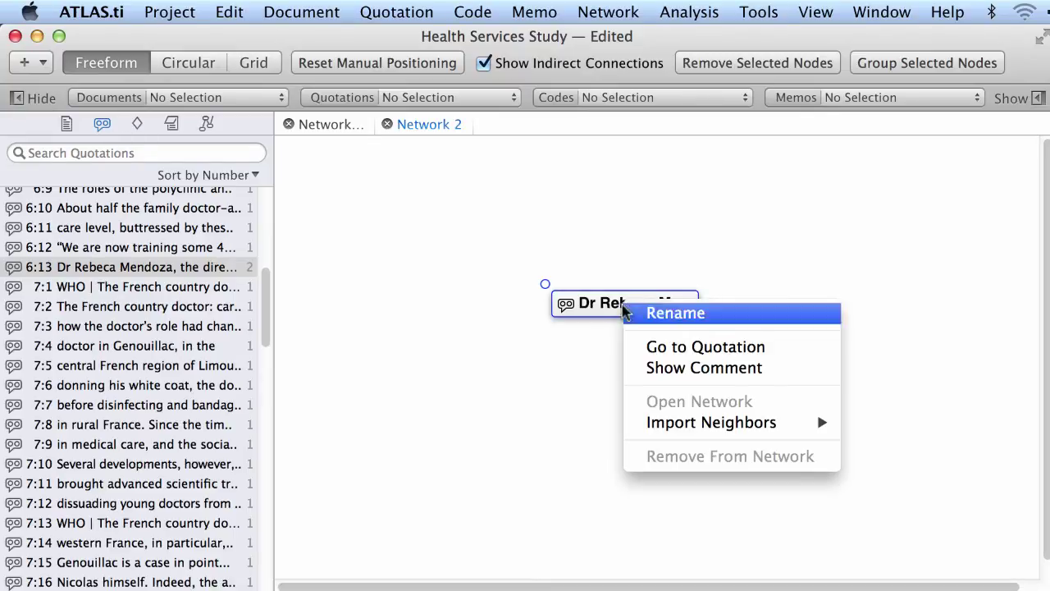
mouse_move(820, 421)
left_click(869, 427)
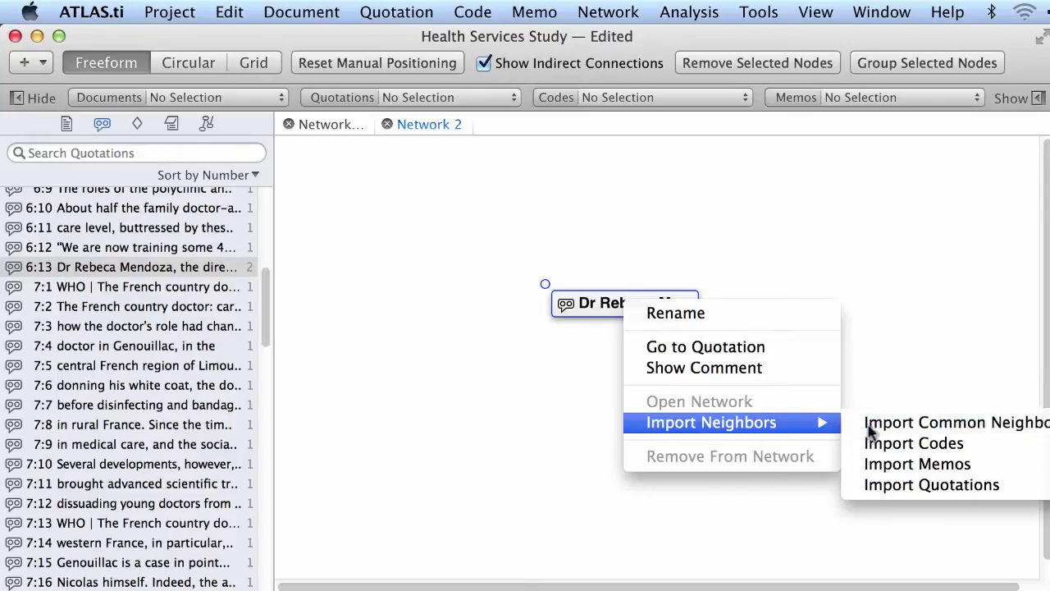
left_click_drag(644, 371, 759, 390)
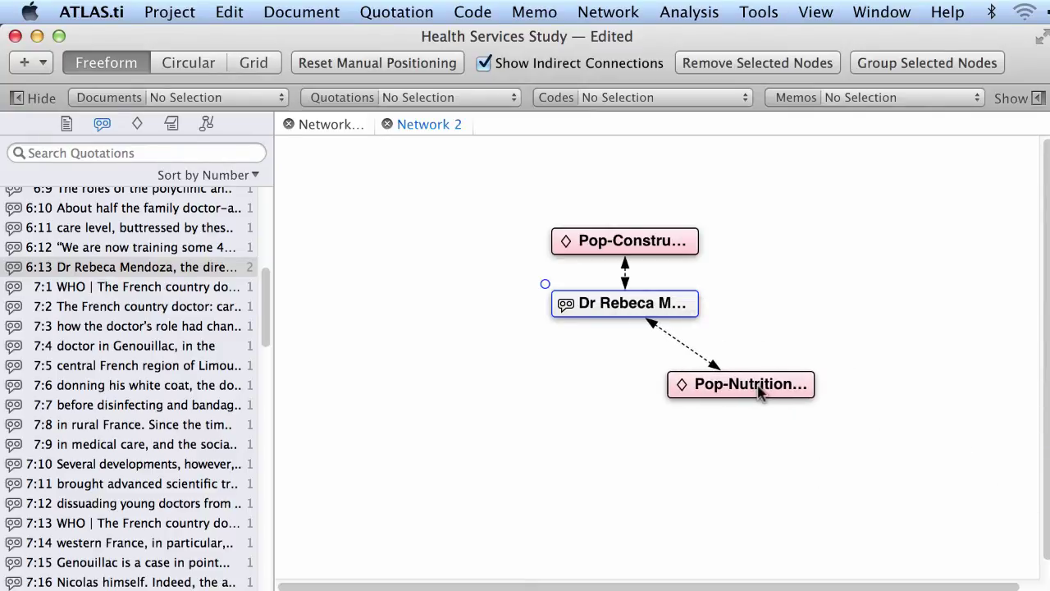
left_click_drag(639, 251, 759, 244)
left_click_drag(661, 305, 656, 310)
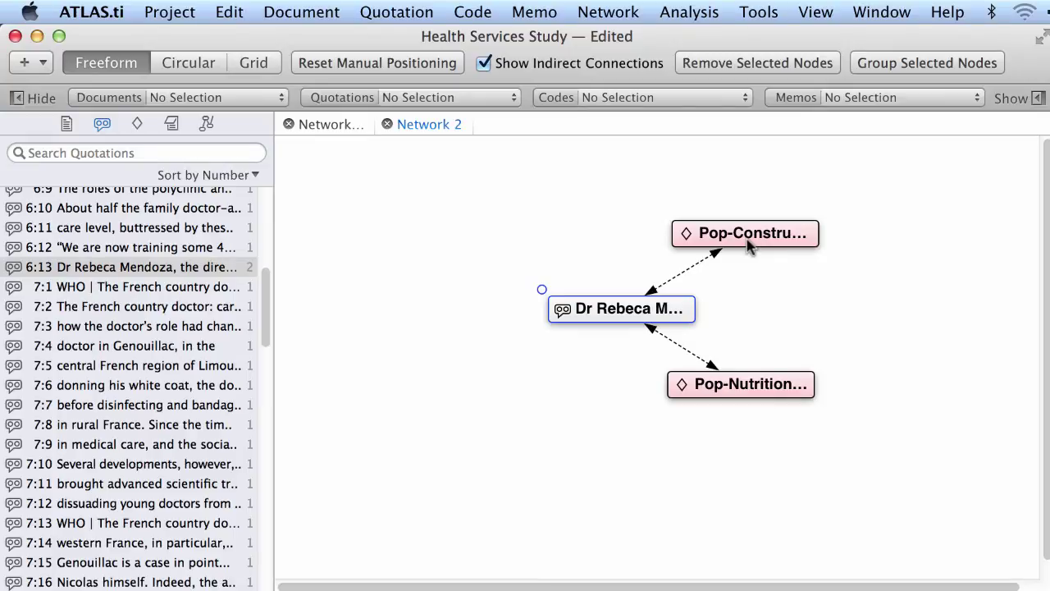
- Examine which kinds of neighbors can be imported for quotation 6:13
right_click(634, 316)
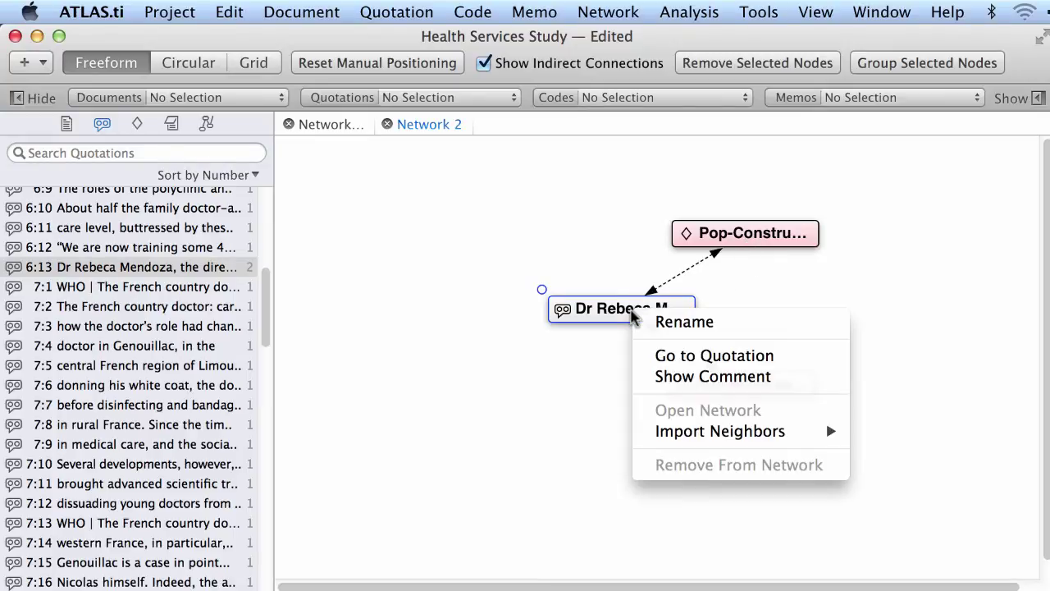
mouse_move(679, 433)
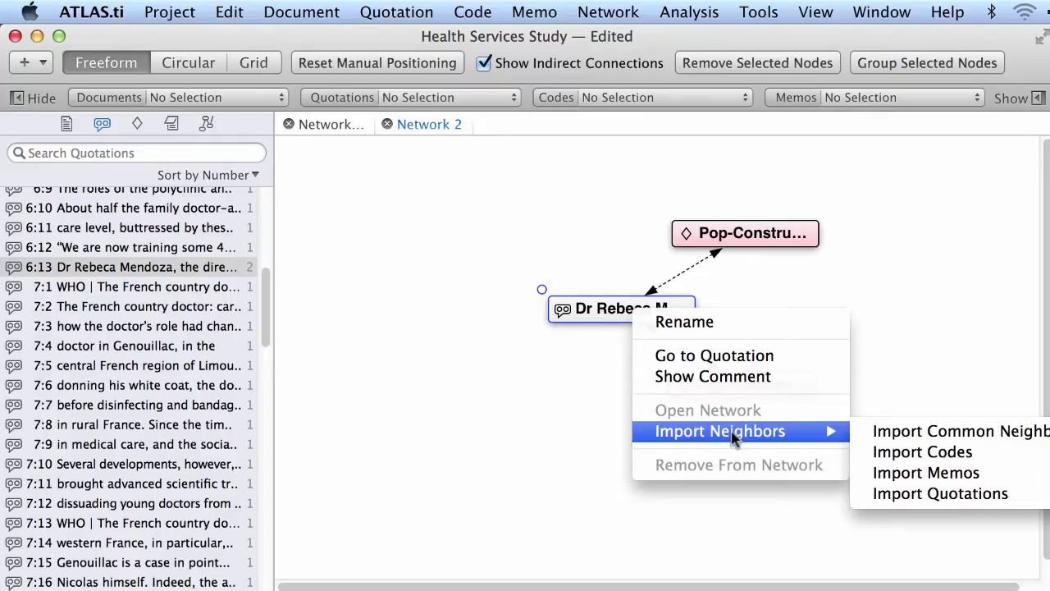
left_click(925, 454)
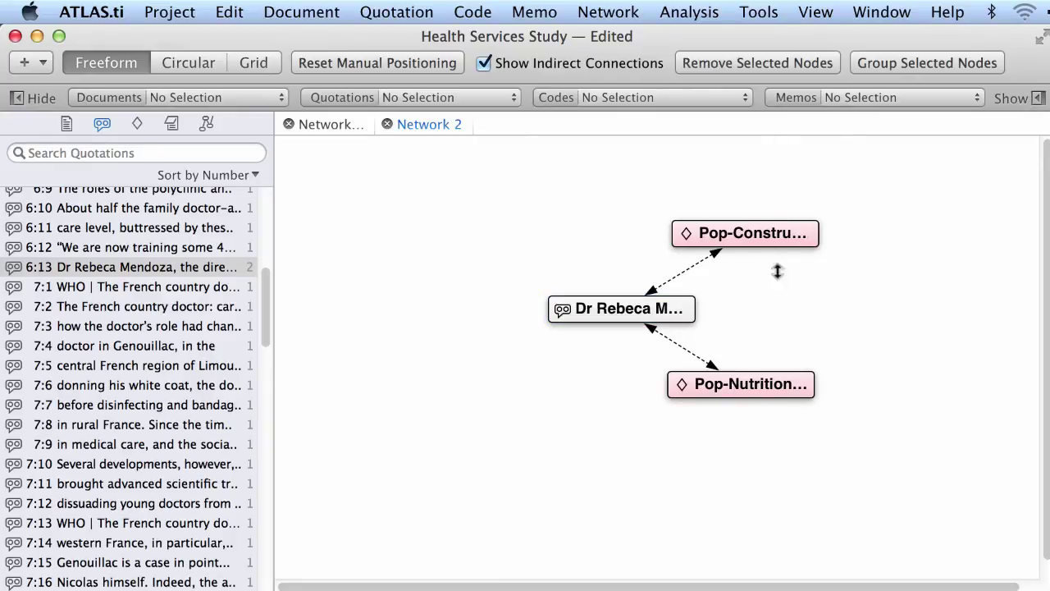
left_click(594, 319)
right_click(594, 318)
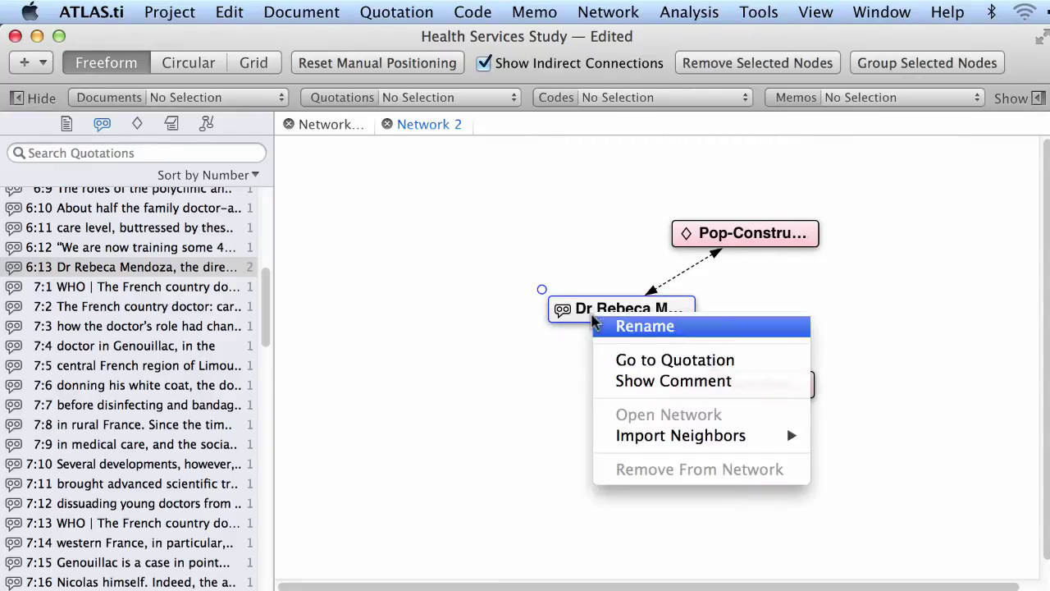
mouse_move(689, 437)
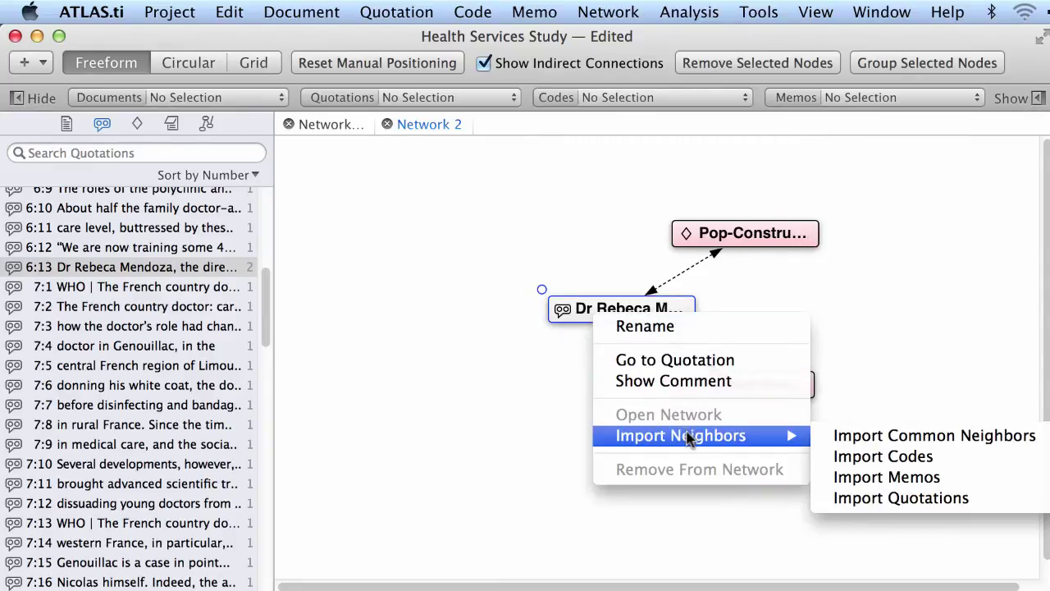
left_click(869, 498)
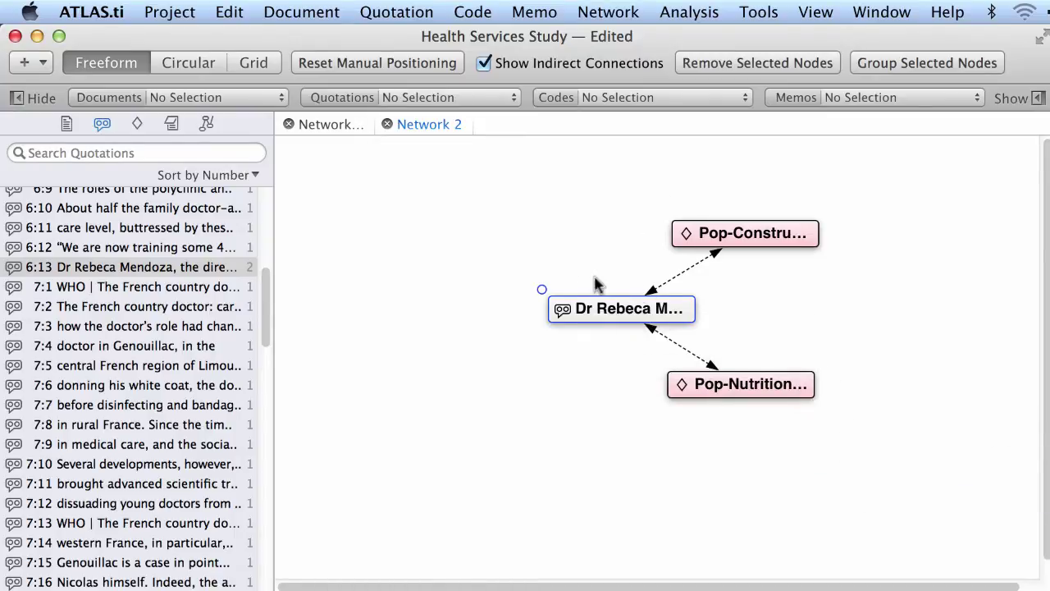
left_click(551, 200)
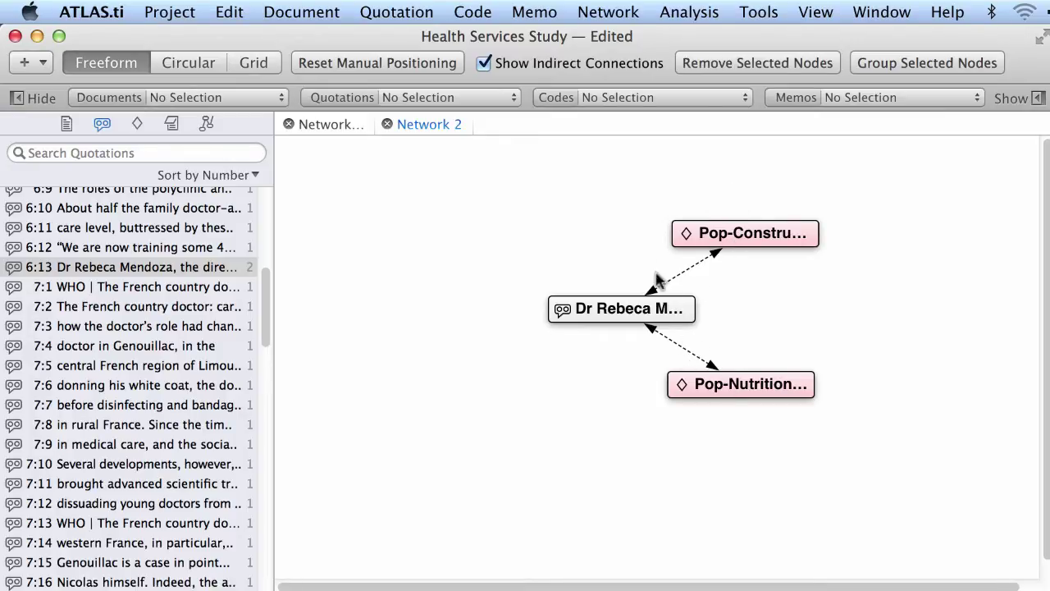
- Create another new network and list the project's codes, down to the Serv- codes
left_click(592, 13)
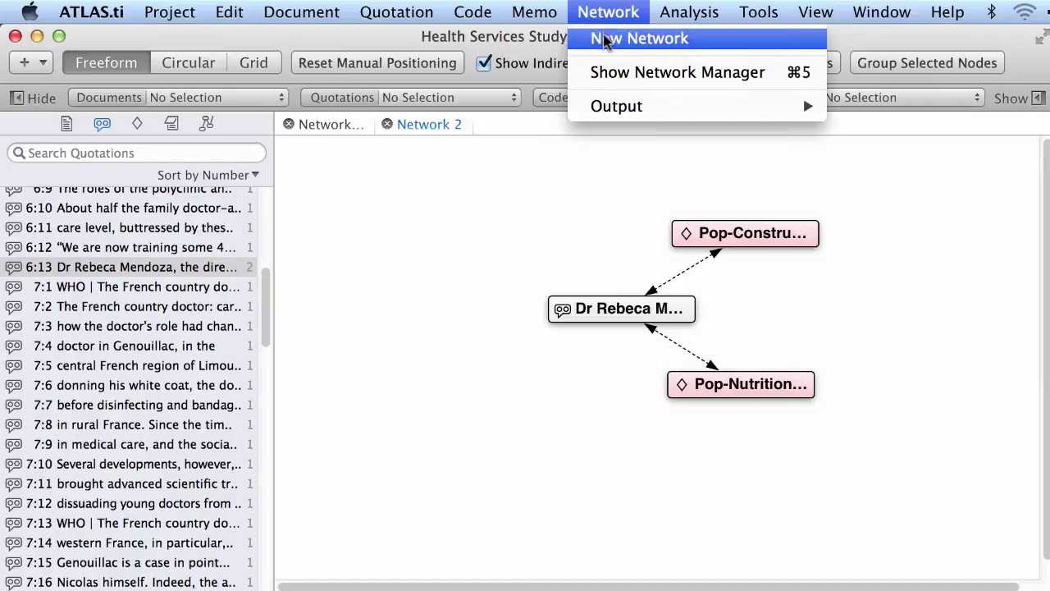
left_click(639, 39)
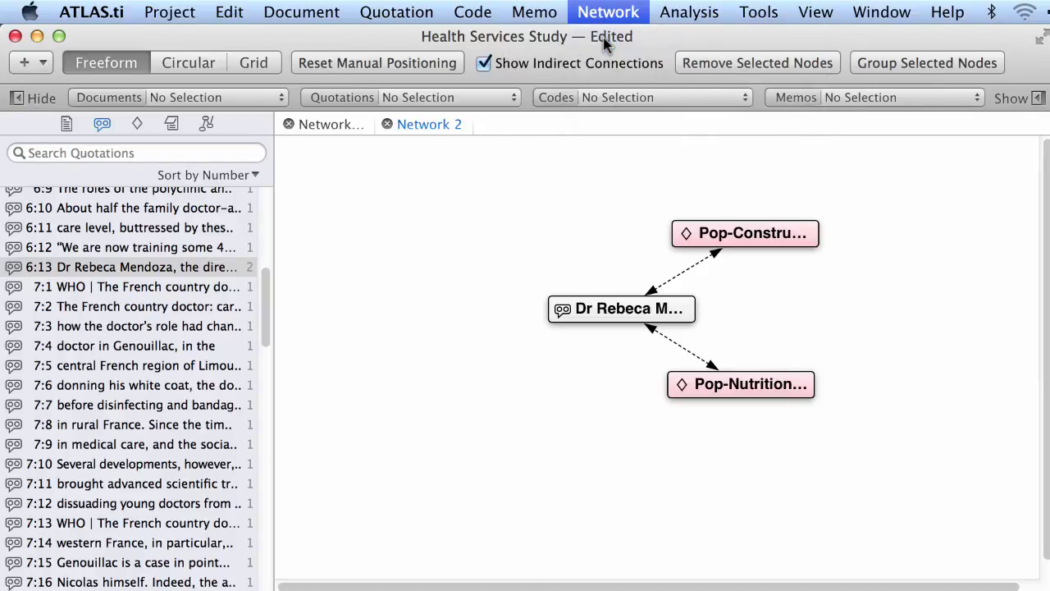
left_click(138, 123)
left_click_drag(270, 258, 275, 391)
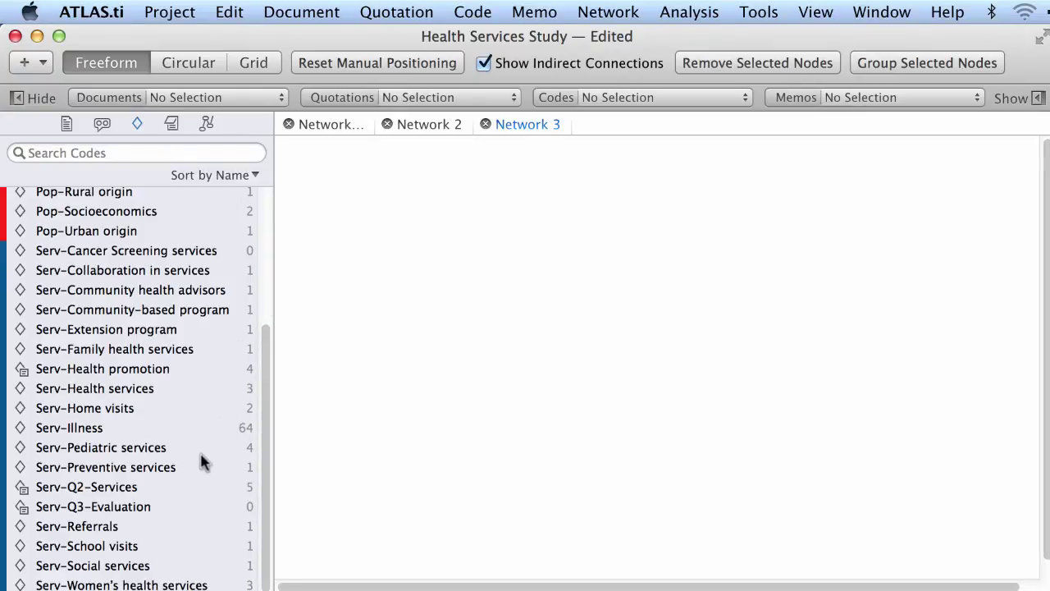
- Place the code Serv-Pediatric services in the upper middle of the network and enlarge its node to show the full name
left_click(136, 450)
left_click_drag(136, 451, 589, 304)
left_click_drag(589, 266, 658, 229)
left_click_drag(736, 236, 742, 261)
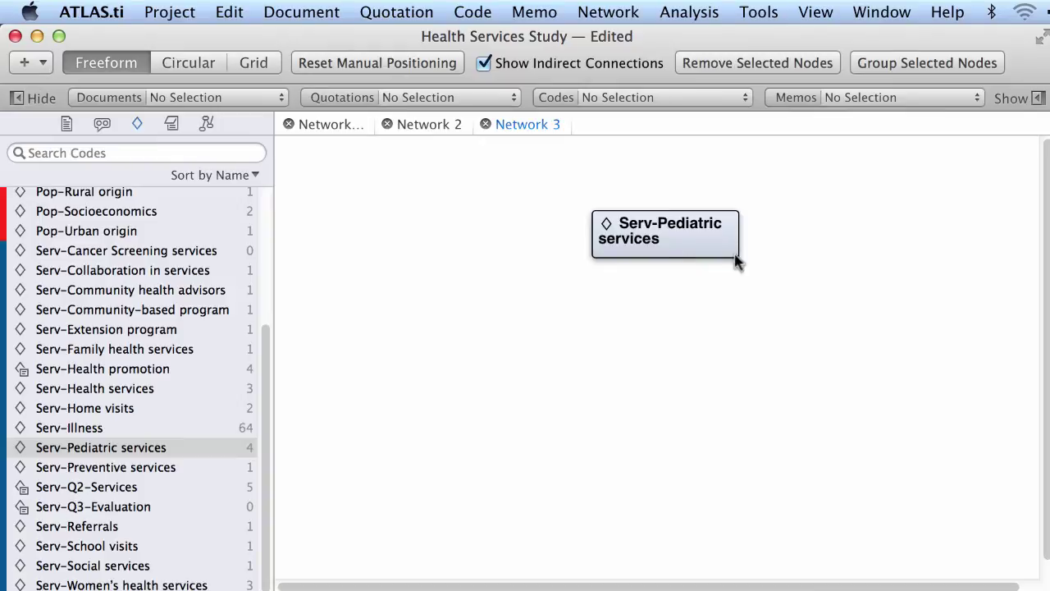
- Import the quotations of the Serv-Pediatric services code as neighbors
right_click(662, 236)
mouse_move(722, 379)
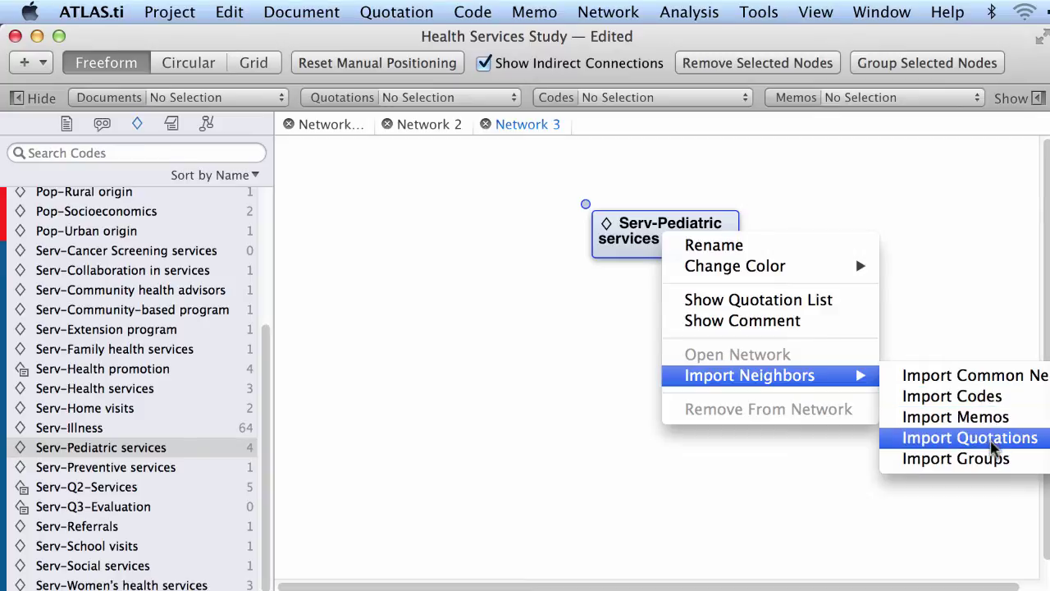
left_click(994, 441)
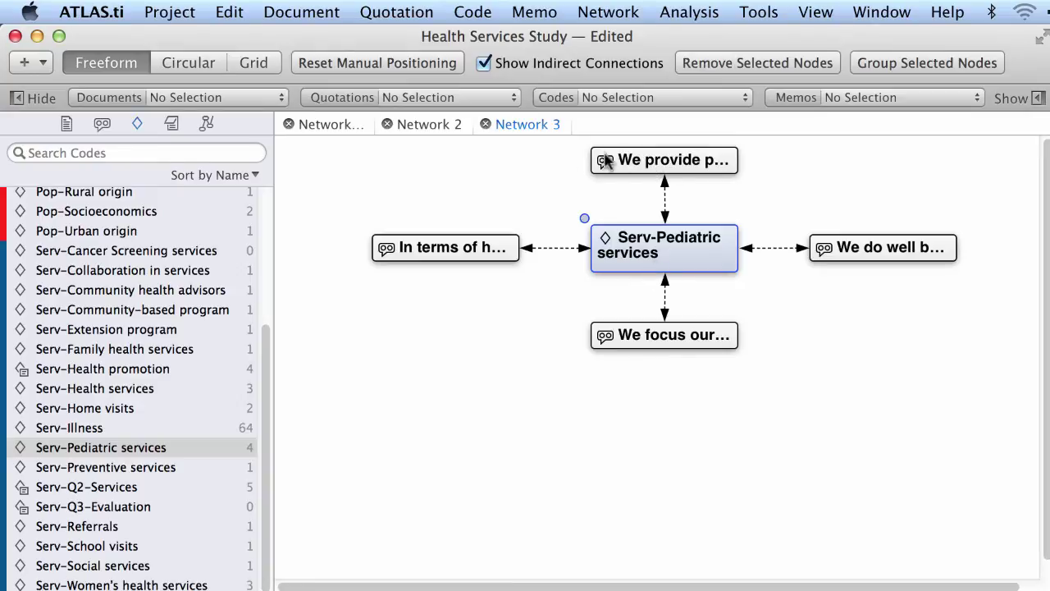
left_click(647, 413)
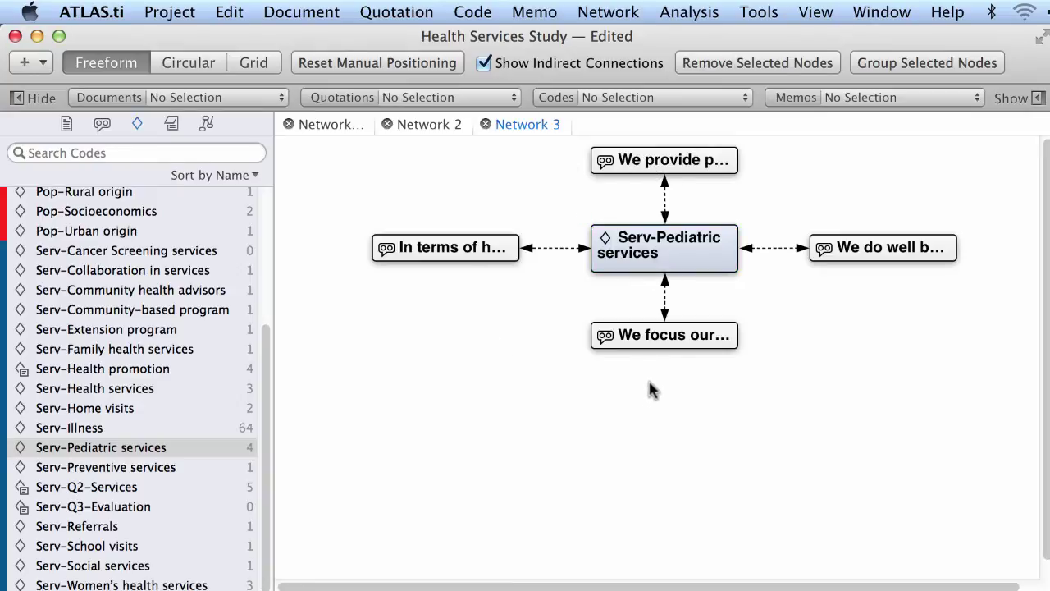
- Import the groups of the Serv-Pediatric services code and move the Services group node to the network's upper-left corner
left_click(644, 251)
right_click(644, 251)
mouse_move(725, 394)
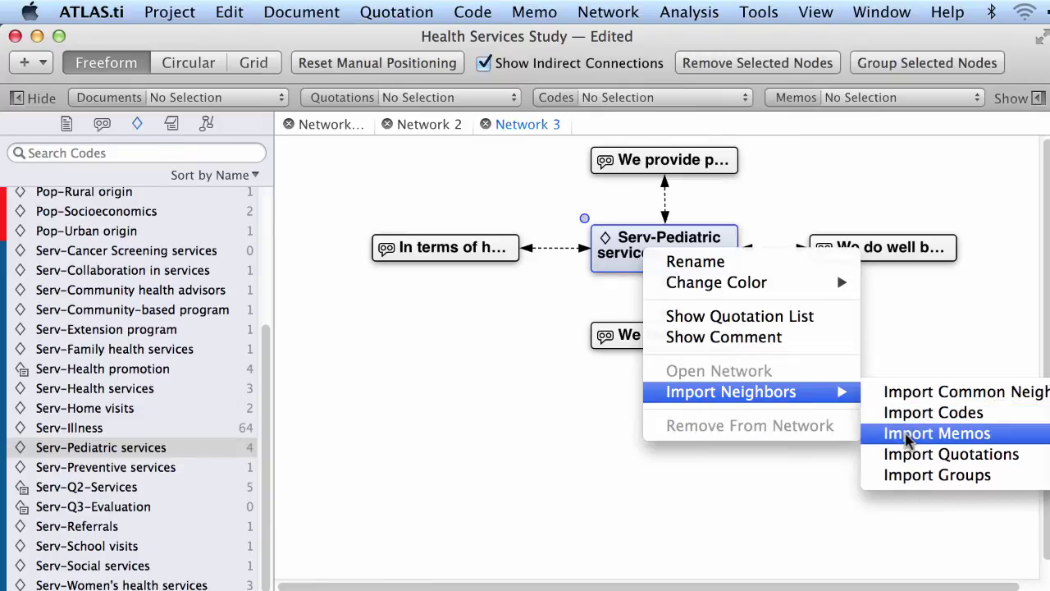
left_click(910, 478)
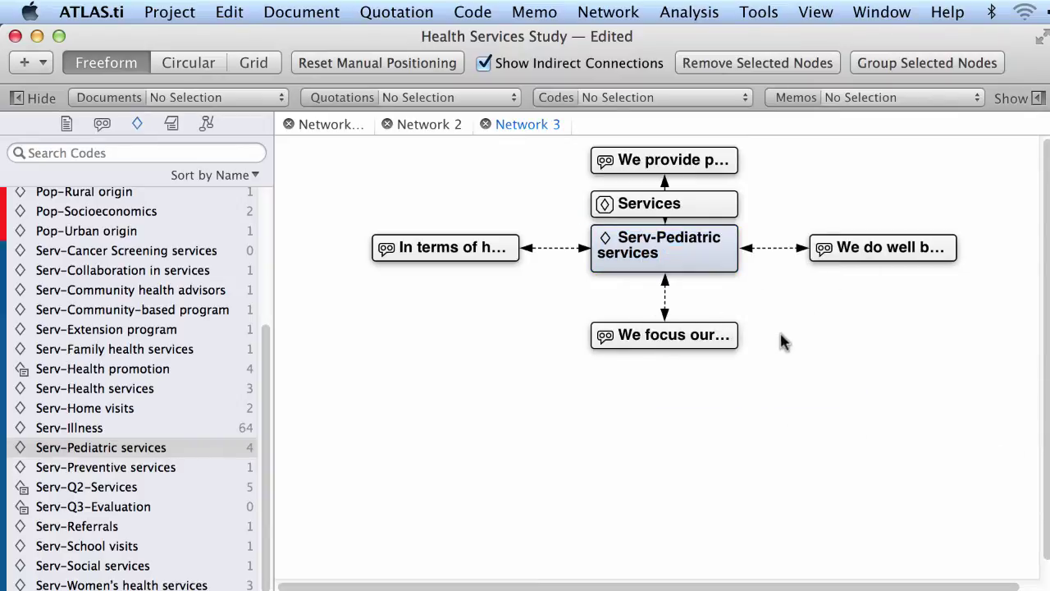
left_click(661, 207)
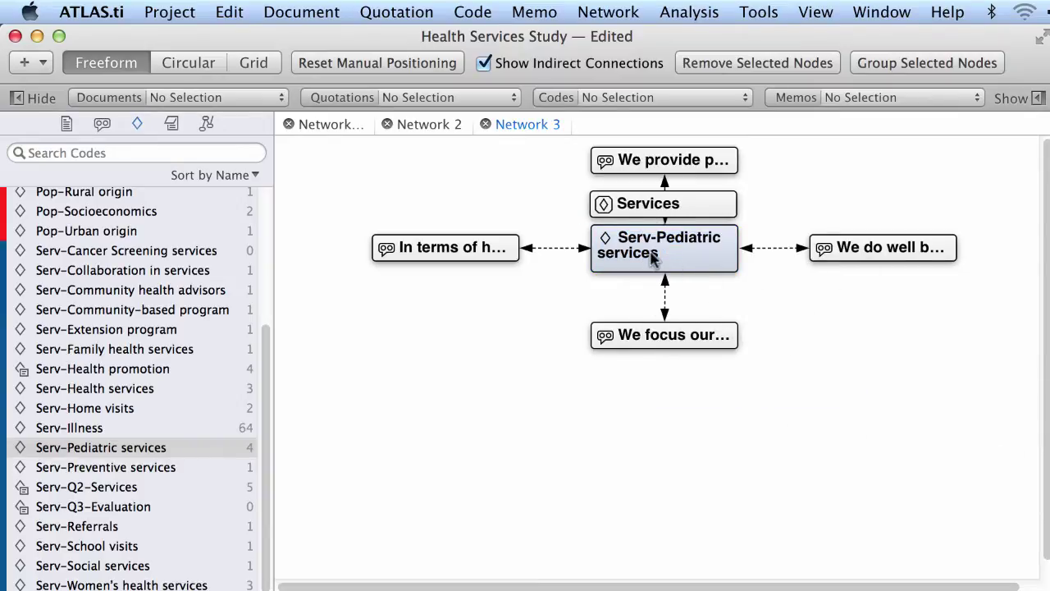
left_click_drag(636, 210, 370, 164)
left_click(389, 223)
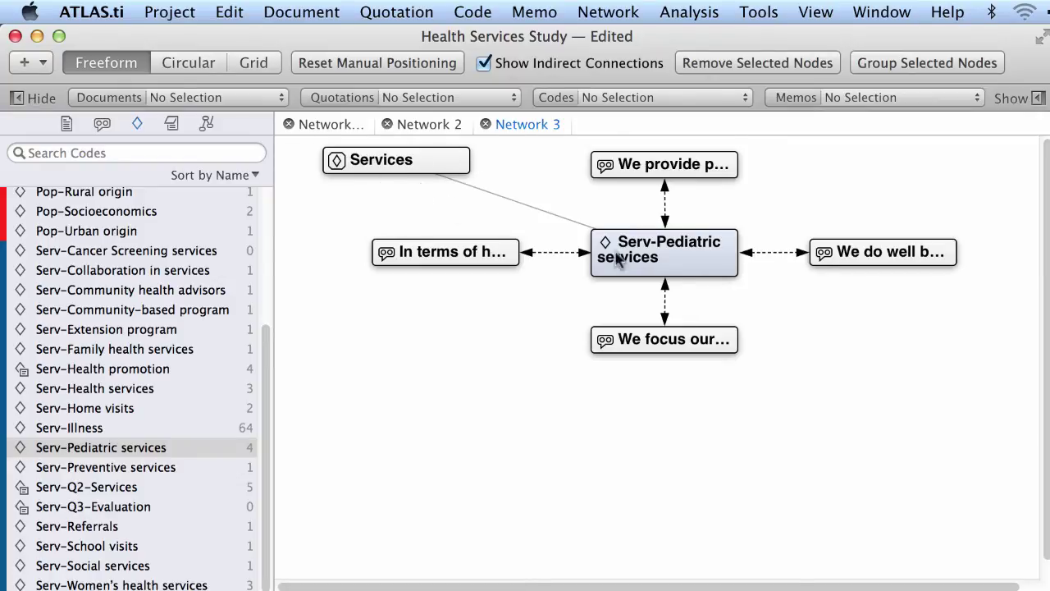
left_click(666, 260)
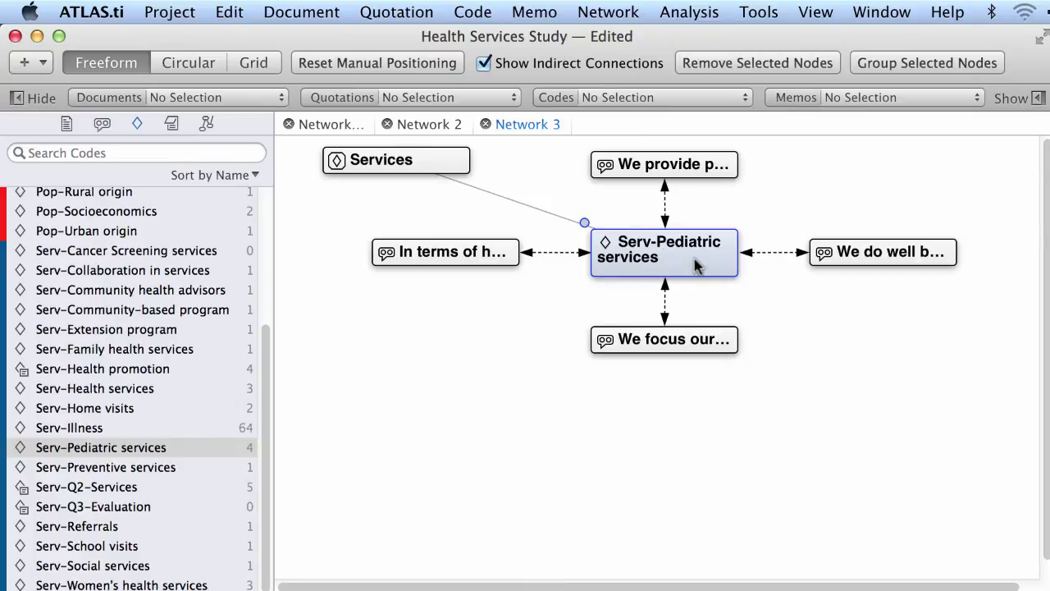
key("Return")
left_click(761, 392)
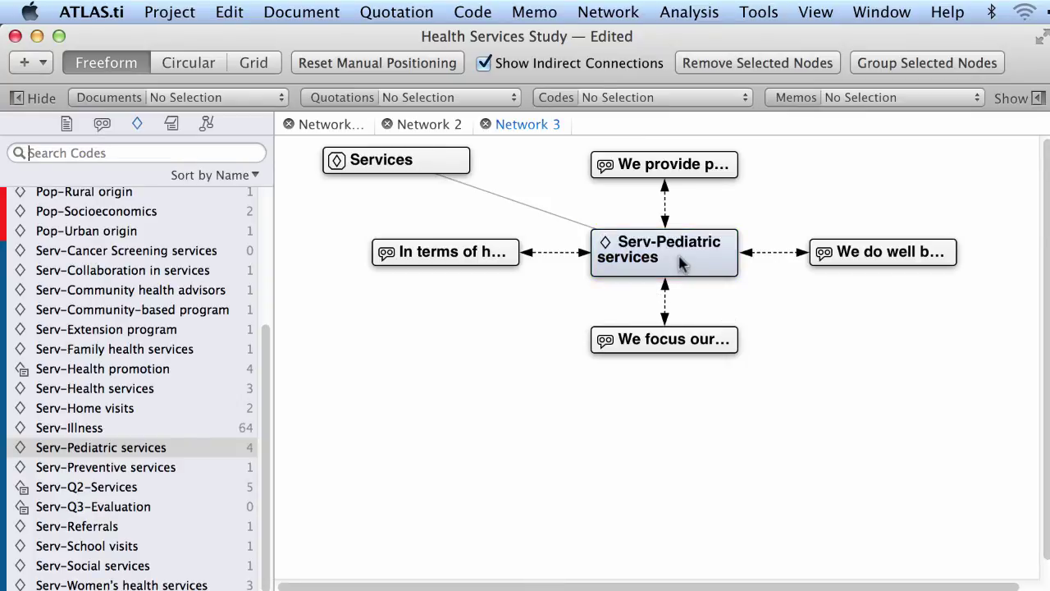
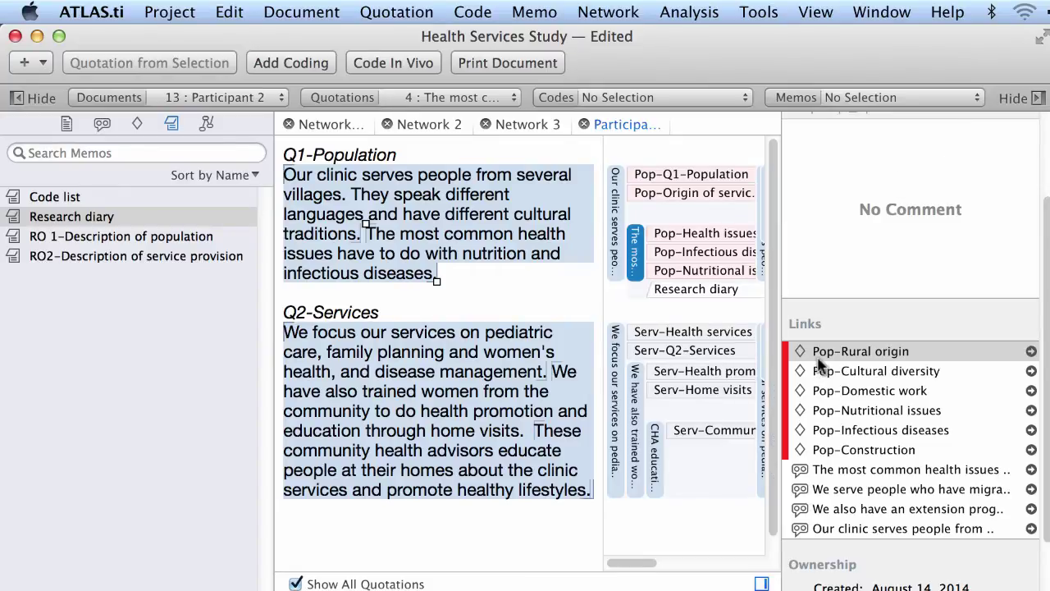
- Return to Network 3 and hide the properties beside it
left_click(532, 126)
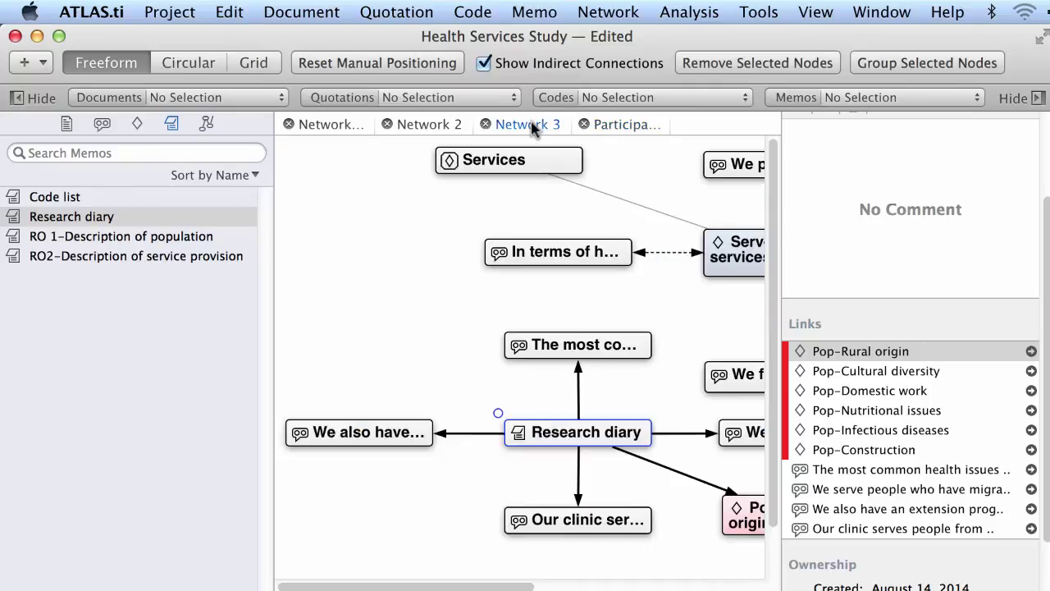
left_click(1035, 98)
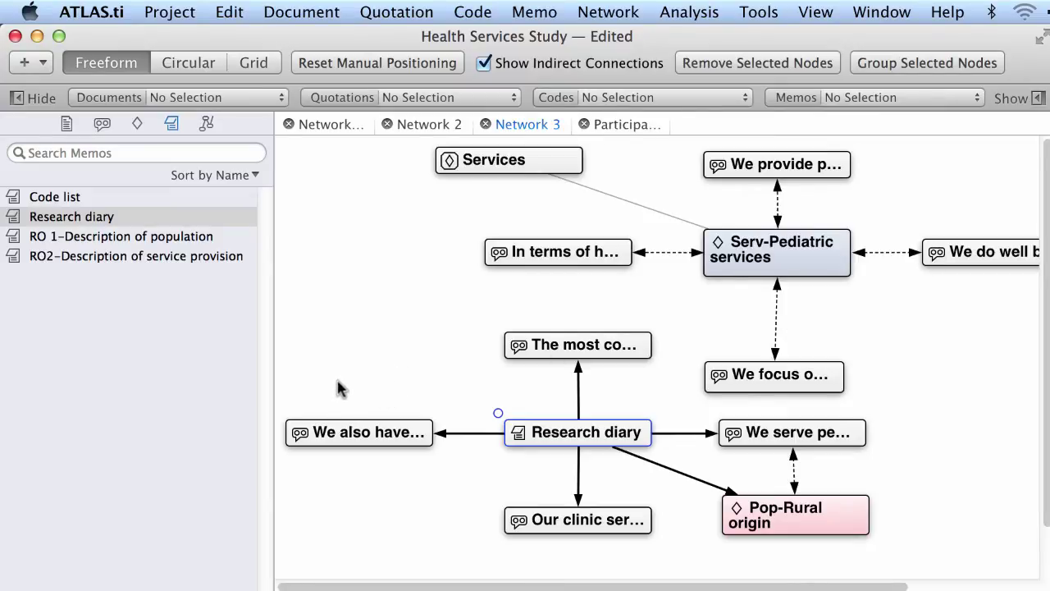
- Remove the Research diary memo, its quotations and the Pop-Rural origin code from Network 3, then center the lowest remaining quotation below Serv-Pediatric services
left_click_drag(318, 315, 660, 542)
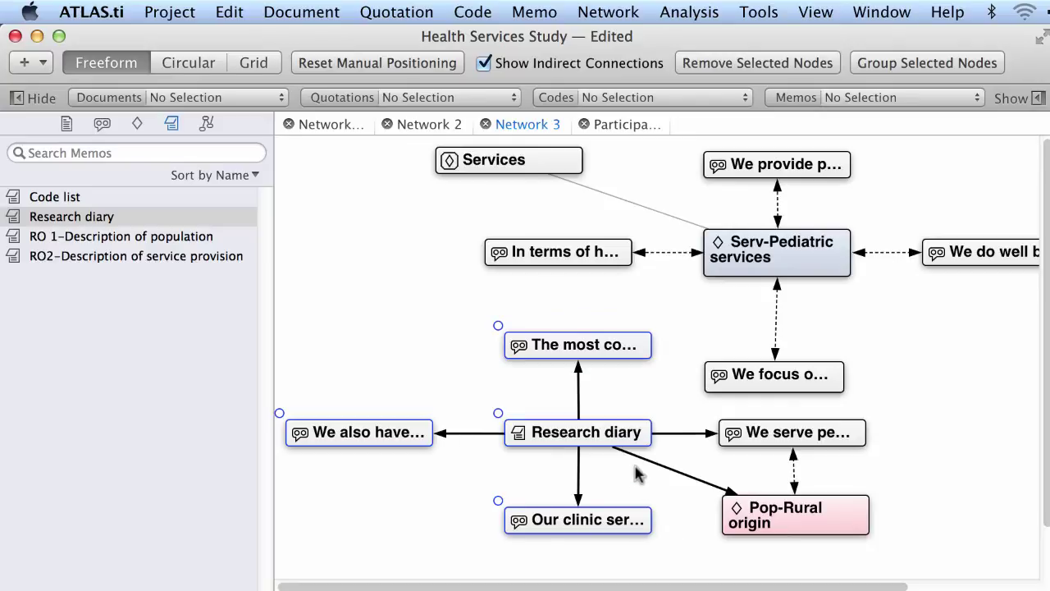
key("BackSpace")
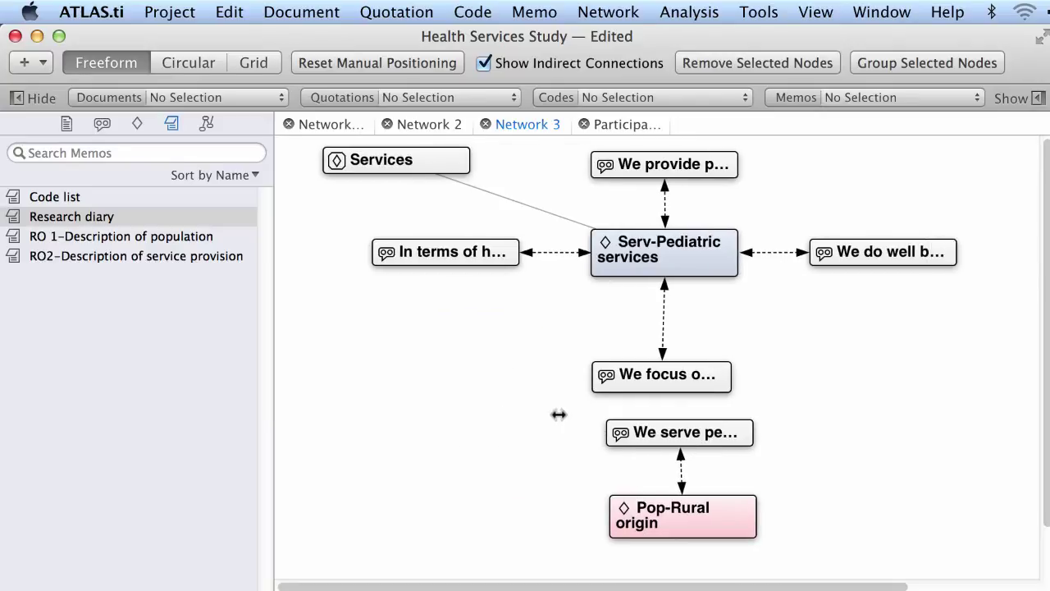
left_click_drag(574, 410, 767, 570)
key("BackSpace")
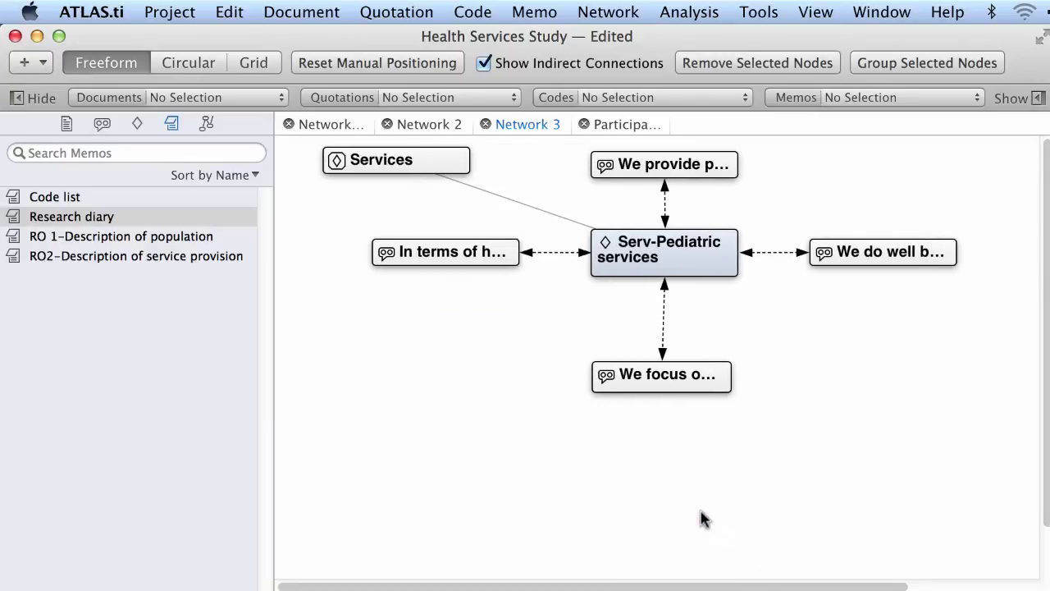
left_click_drag(685, 378, 694, 373)
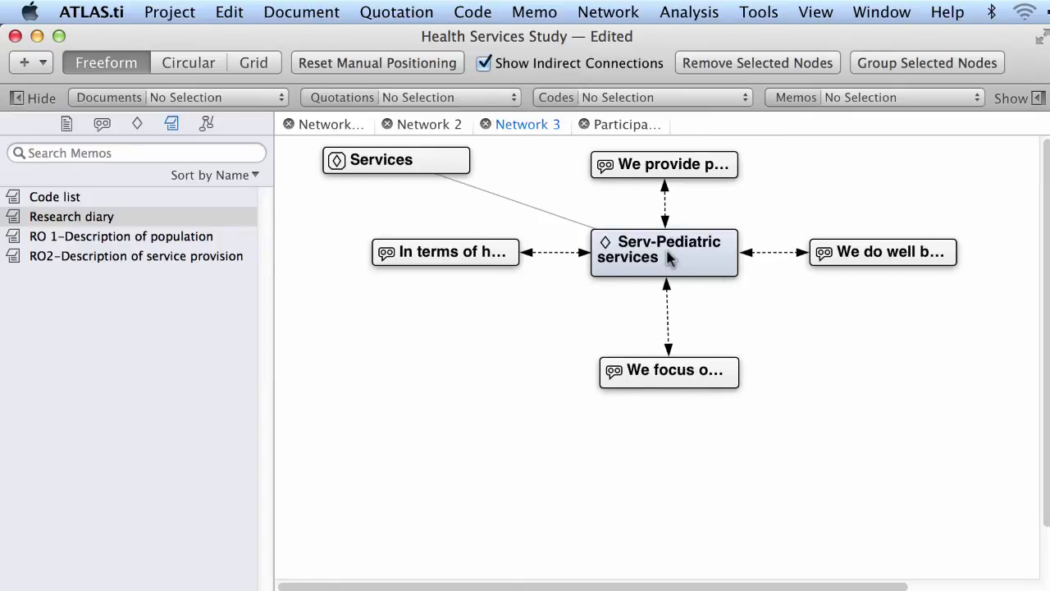
- Create a new network and add all the population codes from Pop-Construction to Pop-Urban origin
left_click(613, 13)
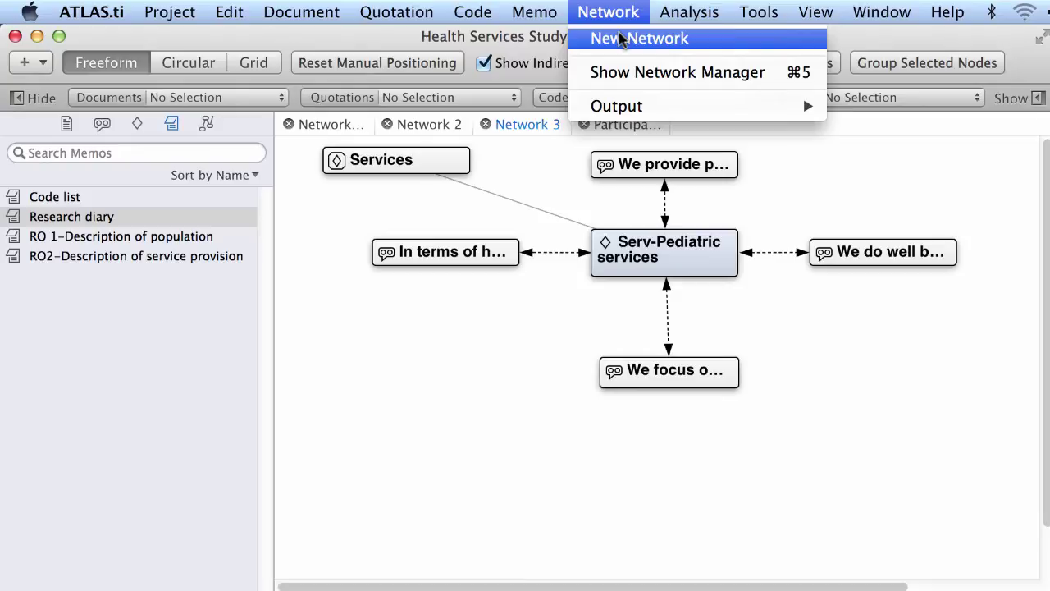
left_click(621, 39)
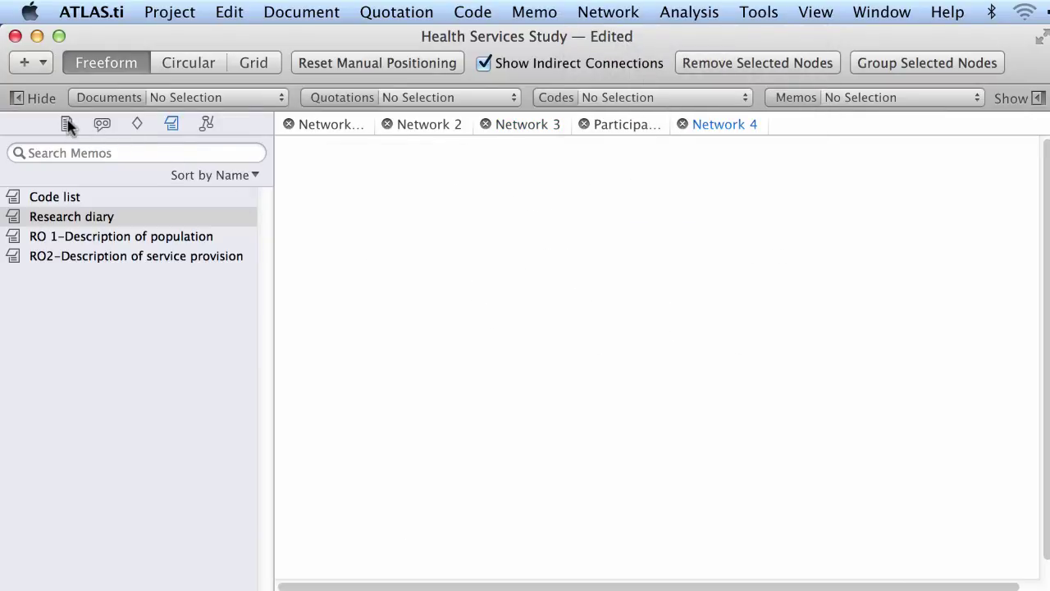
left_click(137, 123)
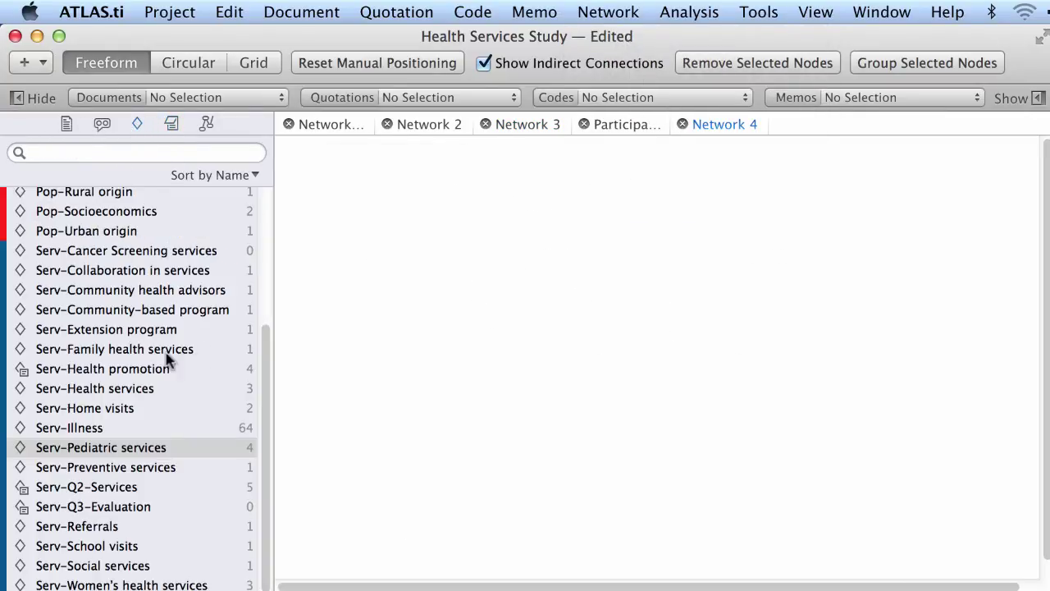
left_click_drag(264, 361, 279, 225)
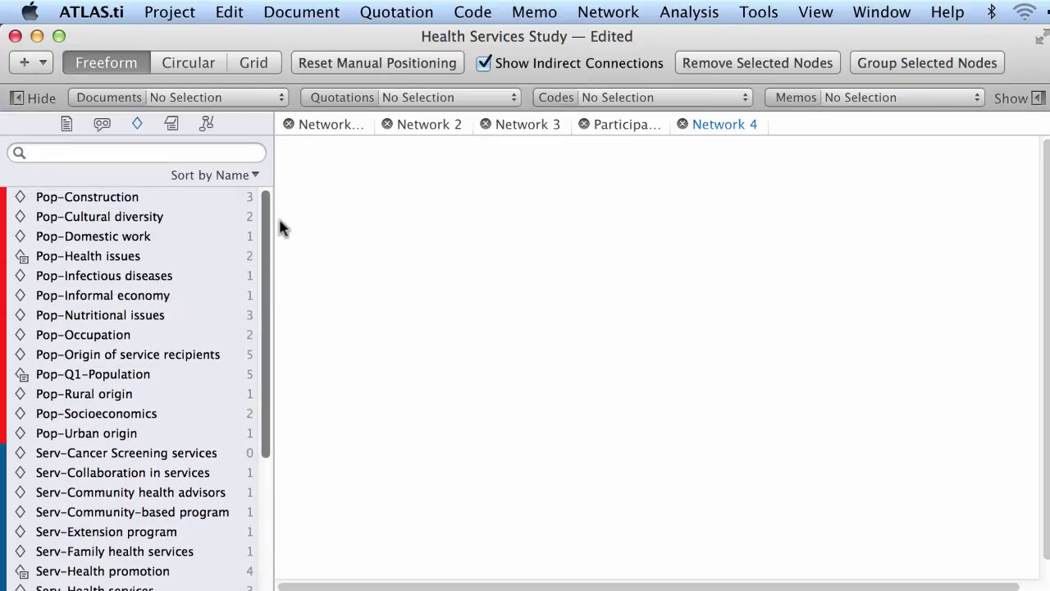
left_click(134, 204)
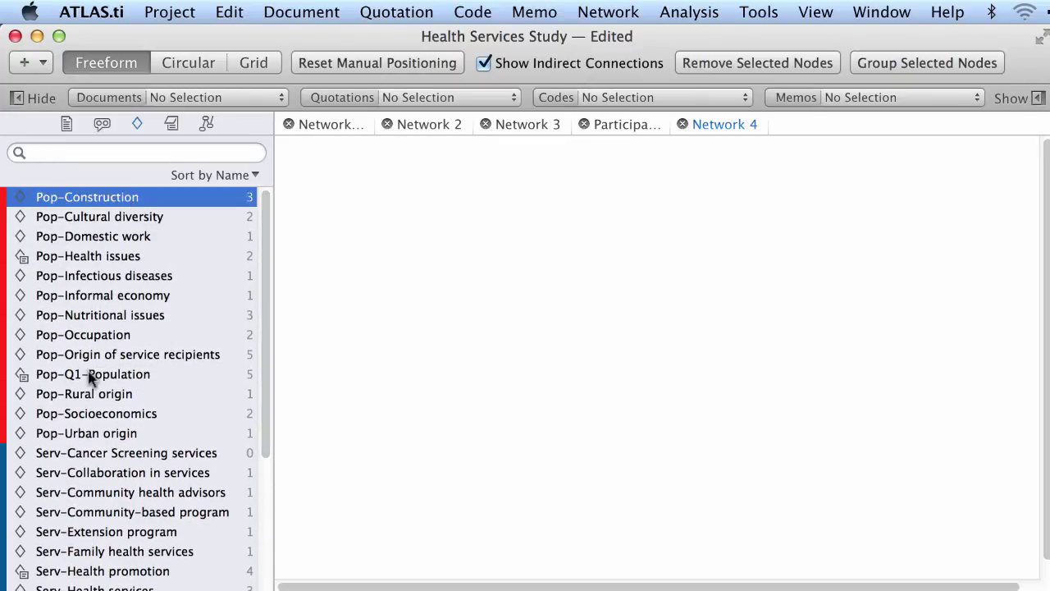
left_click(75, 435, "shift")
left_click_drag(59, 329, 440, 335)
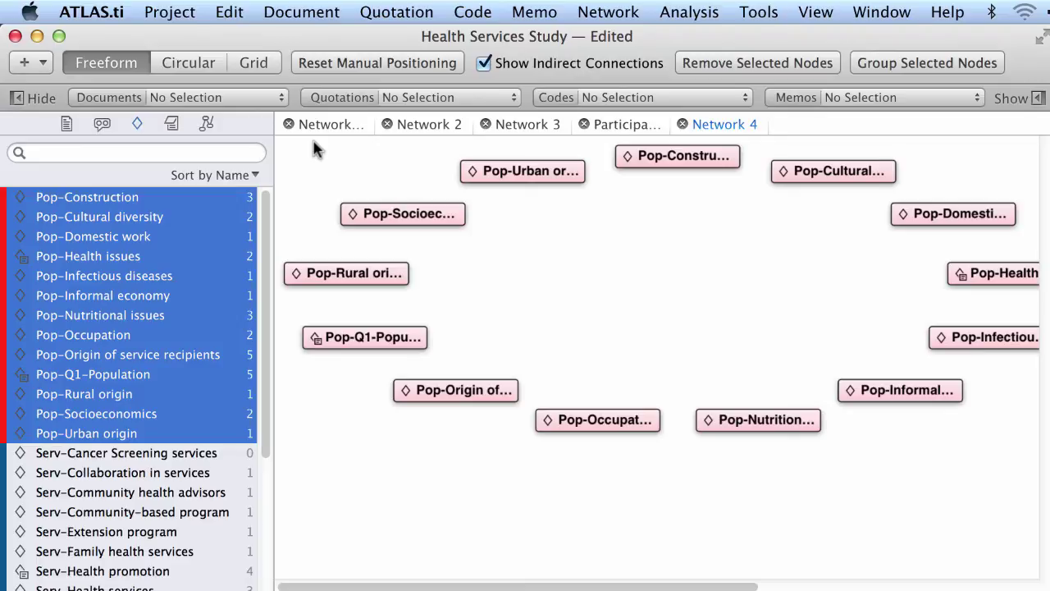
- Hide the code list and move all the code nodes down together to free space at the network's upper edge
left_click(16, 98)
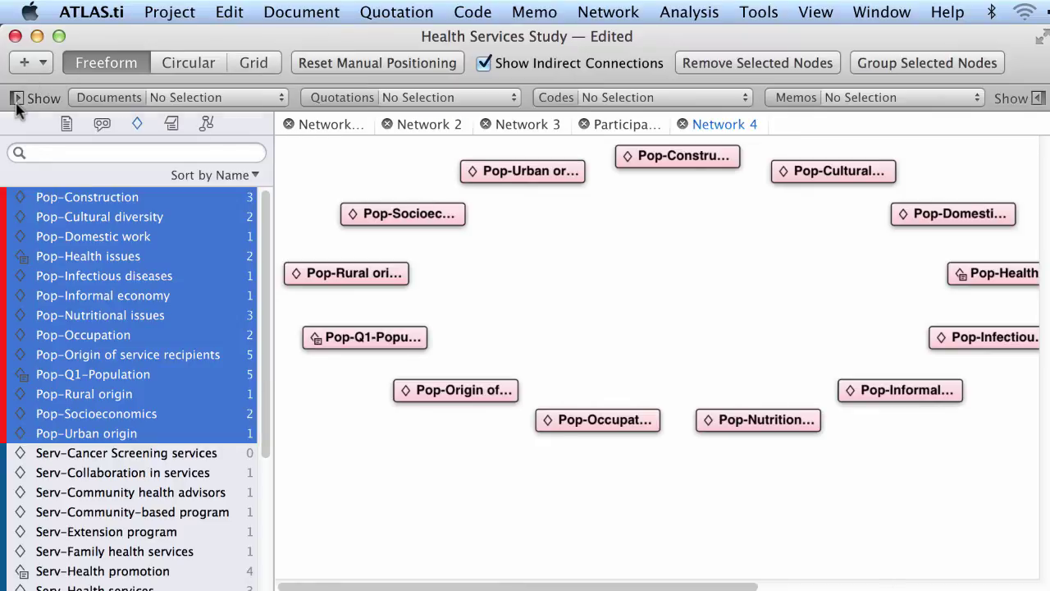
left_click_drag(33, 144, 761, 494)
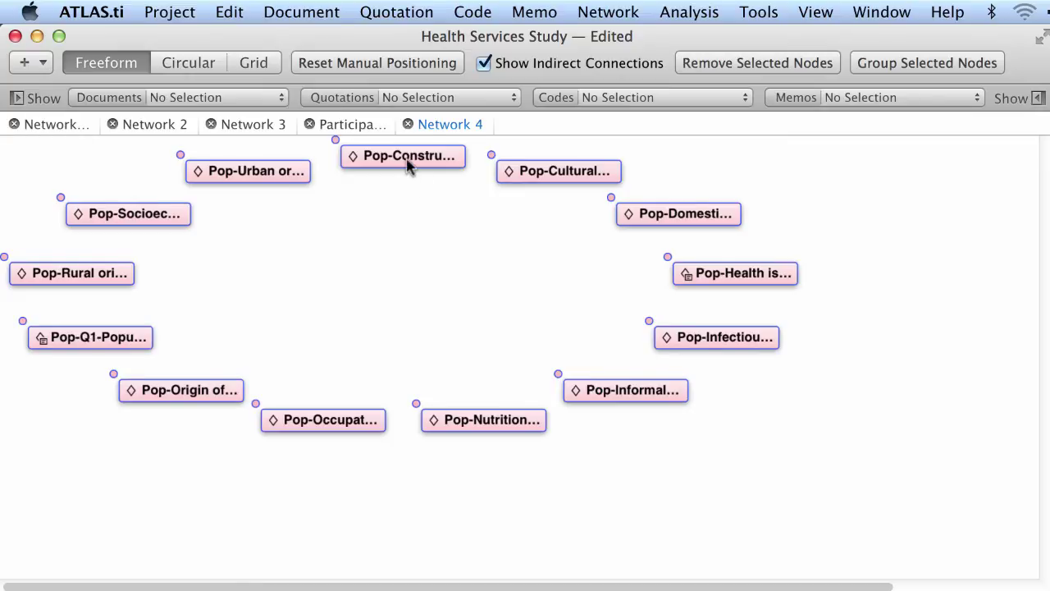
left_click_drag(408, 167, 415, 225)
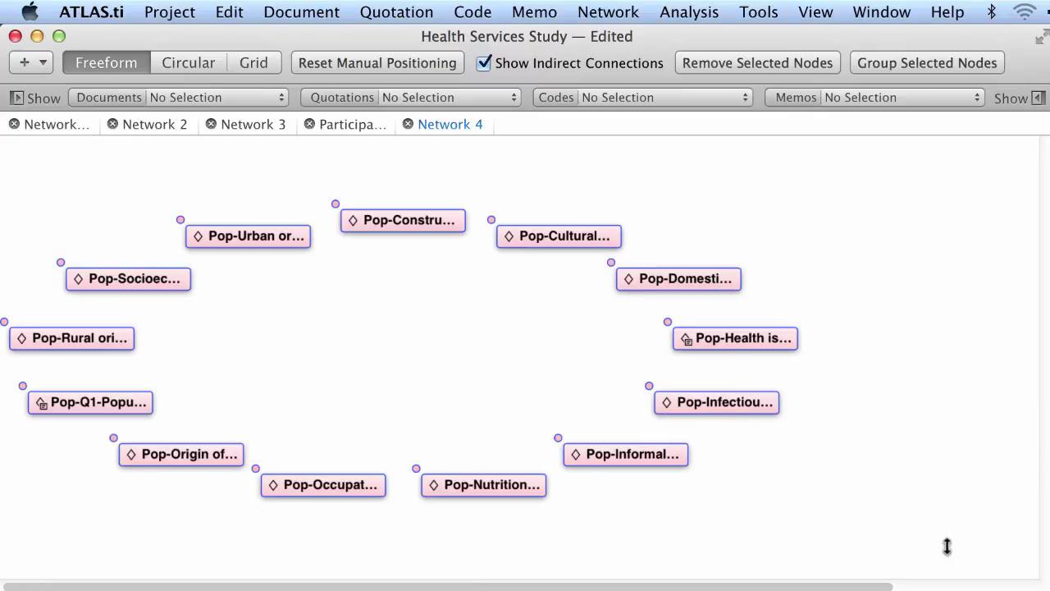
scroll(862, 575, "left", 3)
scroll(706, 468, "up", 2)
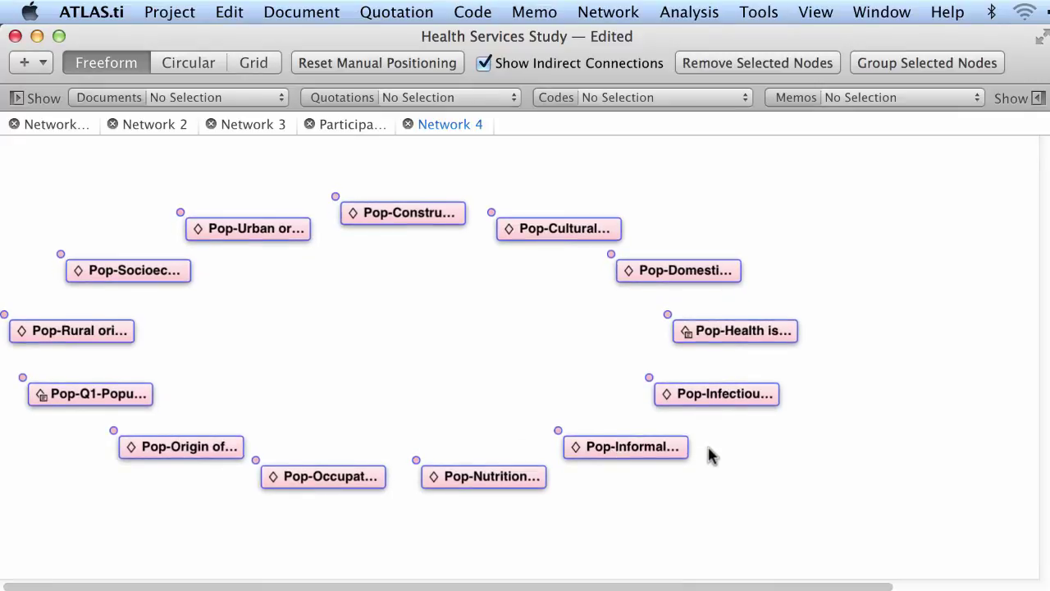
left_click(763, 523)
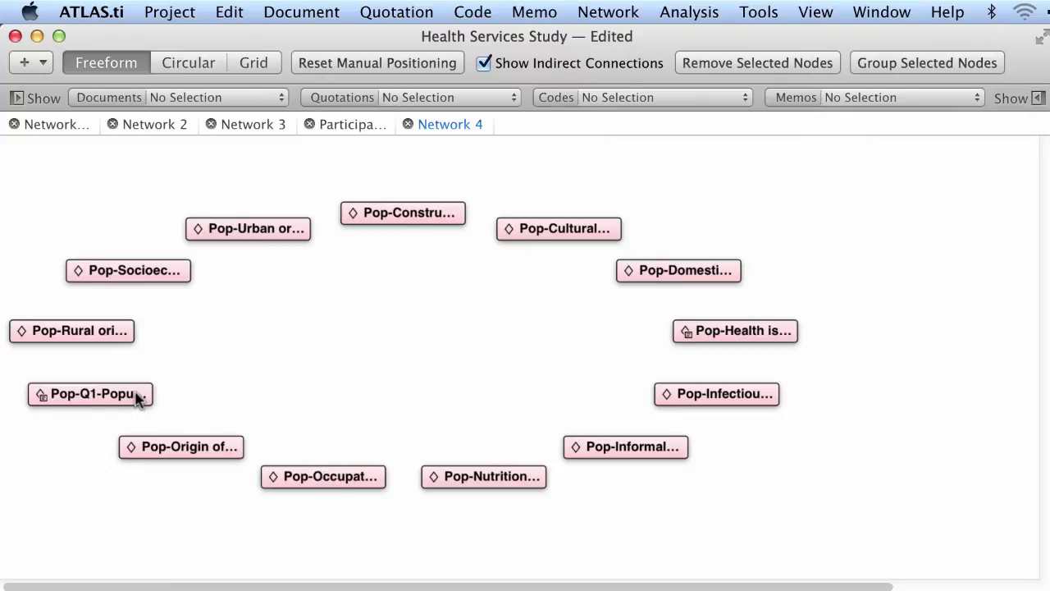
- Place Pop-Q1-Population at the network's upper middle, enlarge it to show its full name, and move Pop-Construction and Pop-Urban origin down
left_click_drag(137, 397, 492, 160)
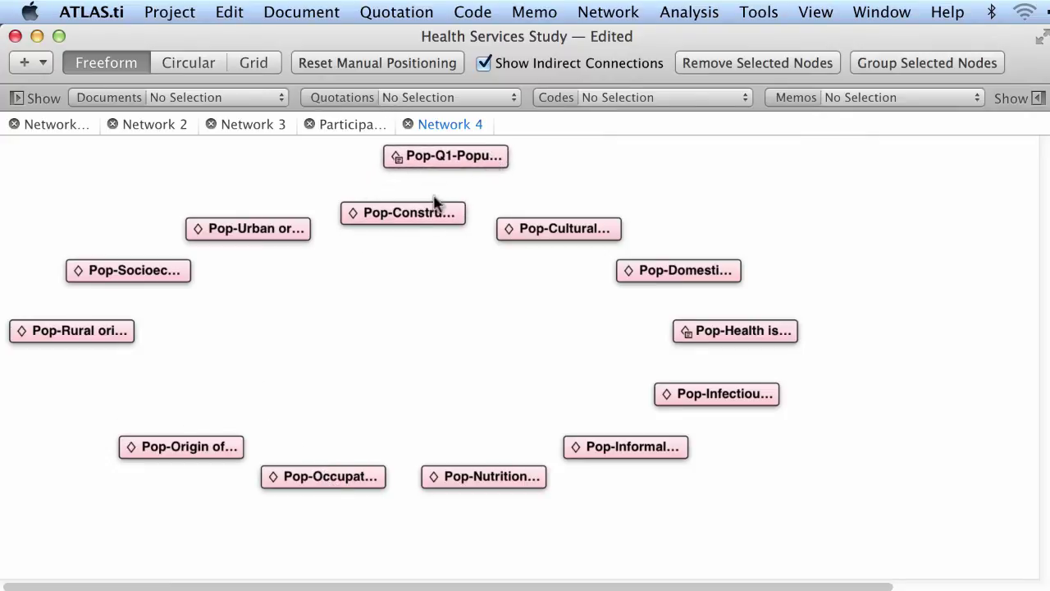
left_click_drag(426, 221, 435, 299)
left_click_drag(468, 169, 569, 188)
left_click_drag(265, 239, 291, 392)
left_click_drag(414, 184, 405, 178)
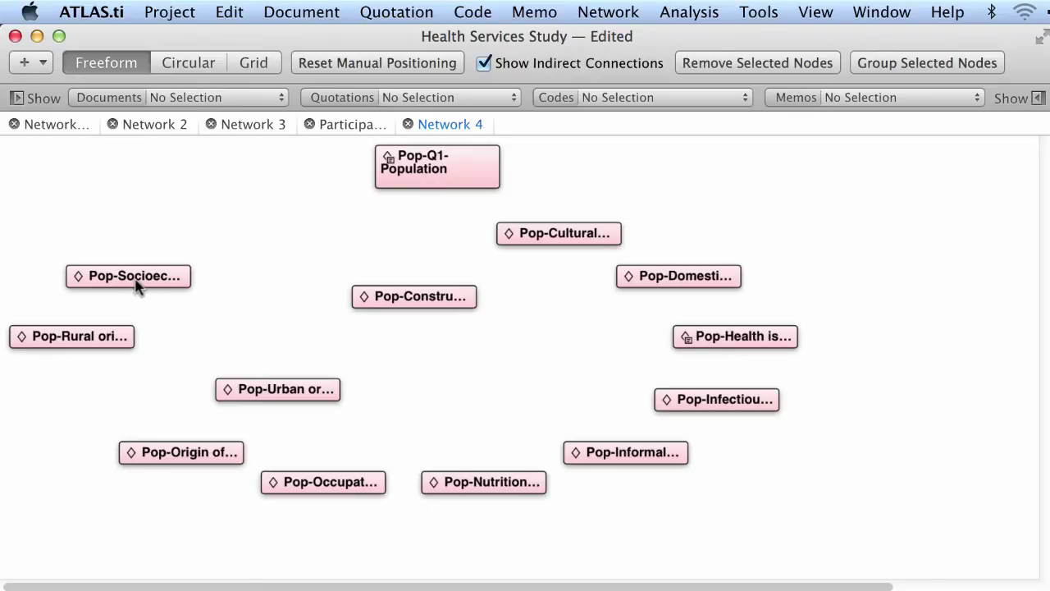
- Spread the nodes below Pop-Q1-Population, with Pop-Origin of service recipients at the left, Pop-Occupation in the middle and Pop-Cultural diversity at the right
left_click_drag(137, 283, 447, 390)
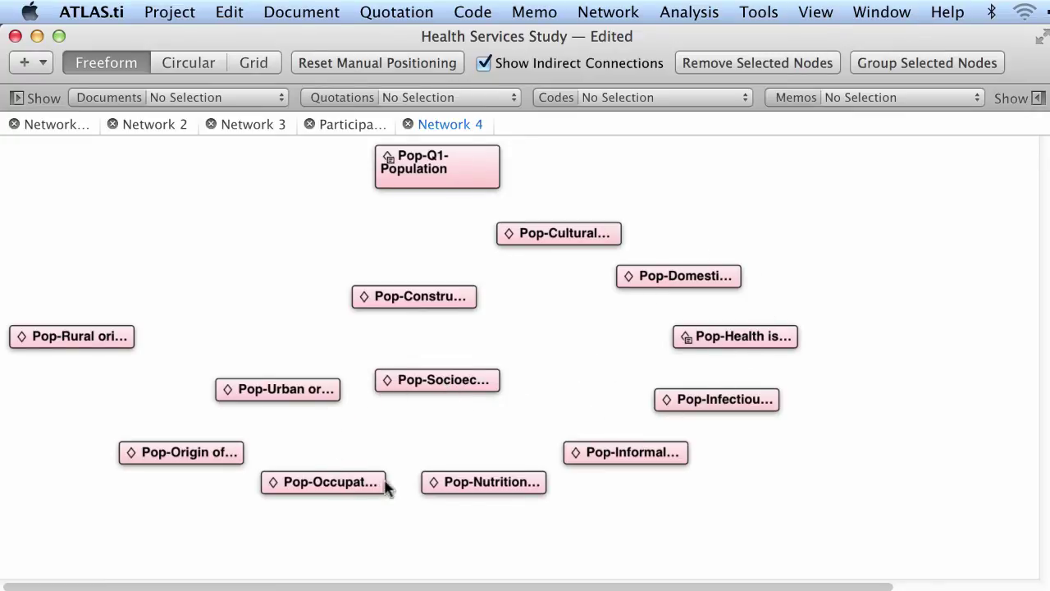
left_click_drag(210, 462, 124, 296)
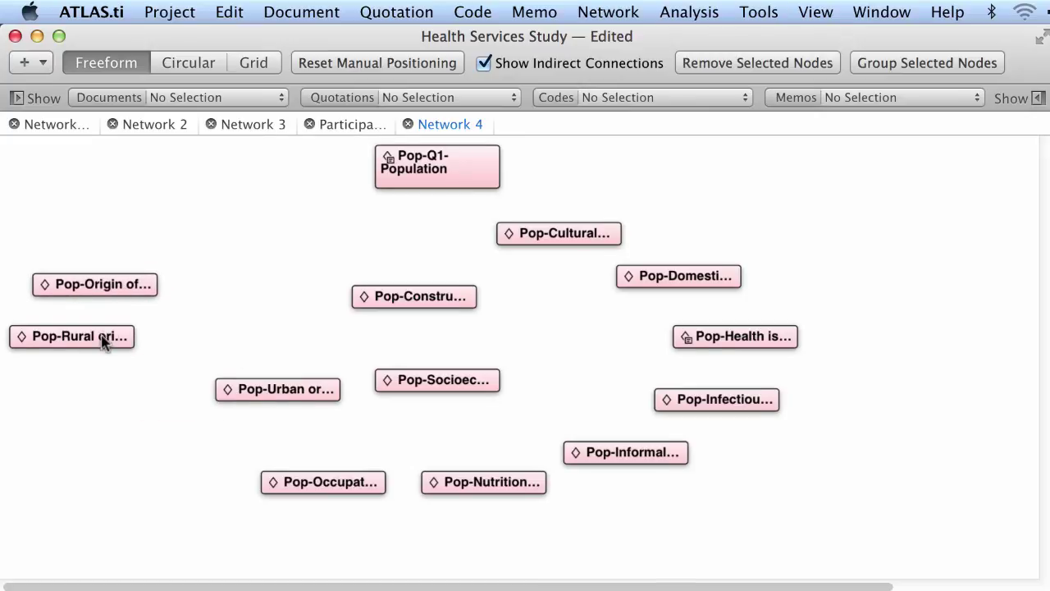
left_click_drag(104, 343, 257, 450)
left_click_drag(374, 303, 514, 424)
left_click_drag(358, 485, 465, 289)
left_click_drag(564, 241, 893, 316)
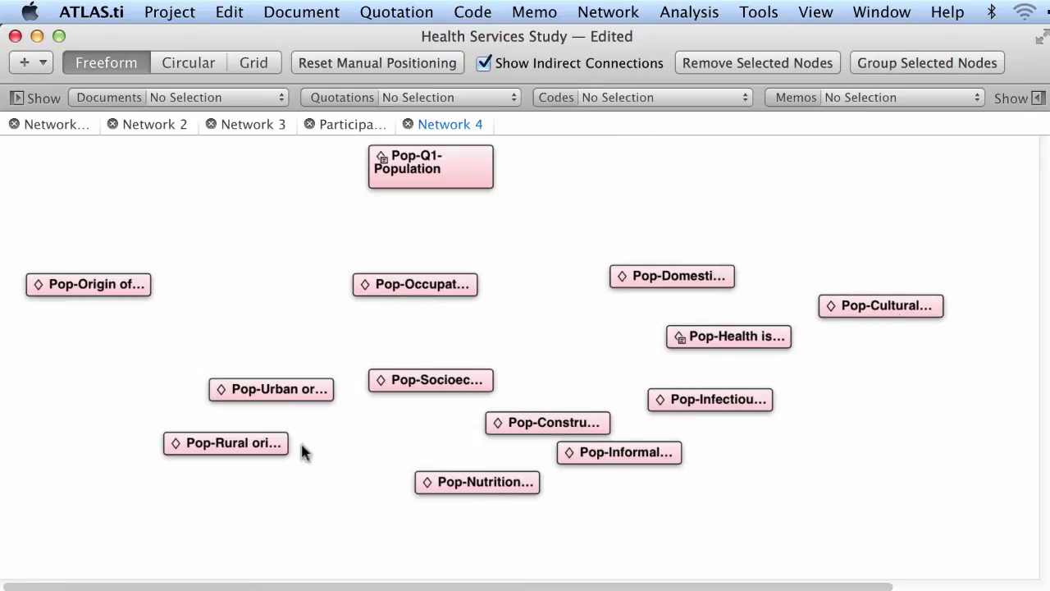
- Widen Pop-Health issues to show its full name, place it at the network's right side, and move Pop-Domestic work and Pop-Cultural diversity below it
left_click_drag(666, 277, 815, 431)
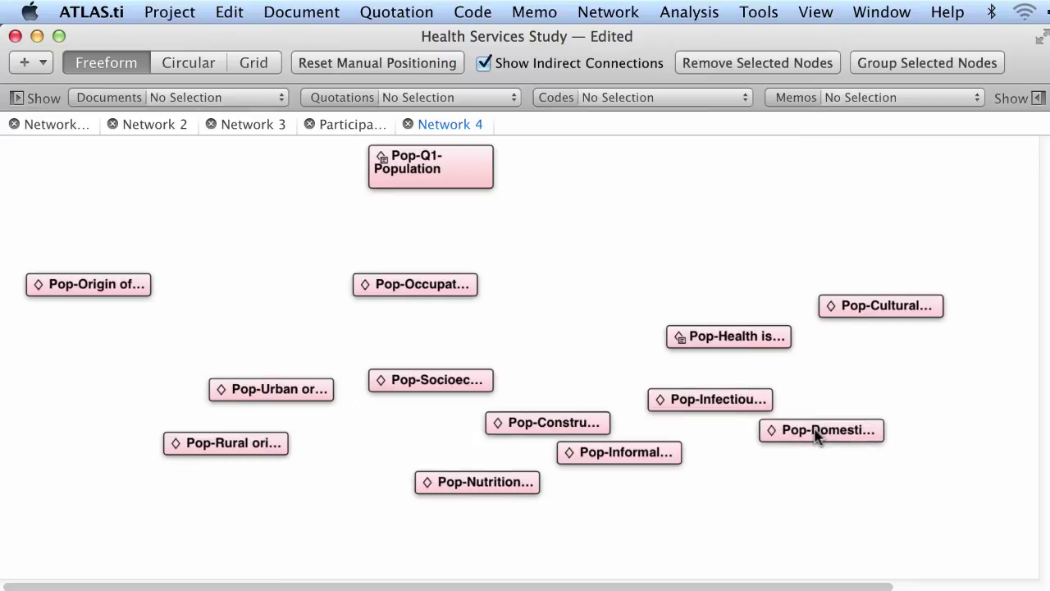
mouse_move(749, 342)
left_mouse_down()
mouse_move(827, 289)
mouse_move(919, 290)
left_mouse_up()
left_click(866, 287)
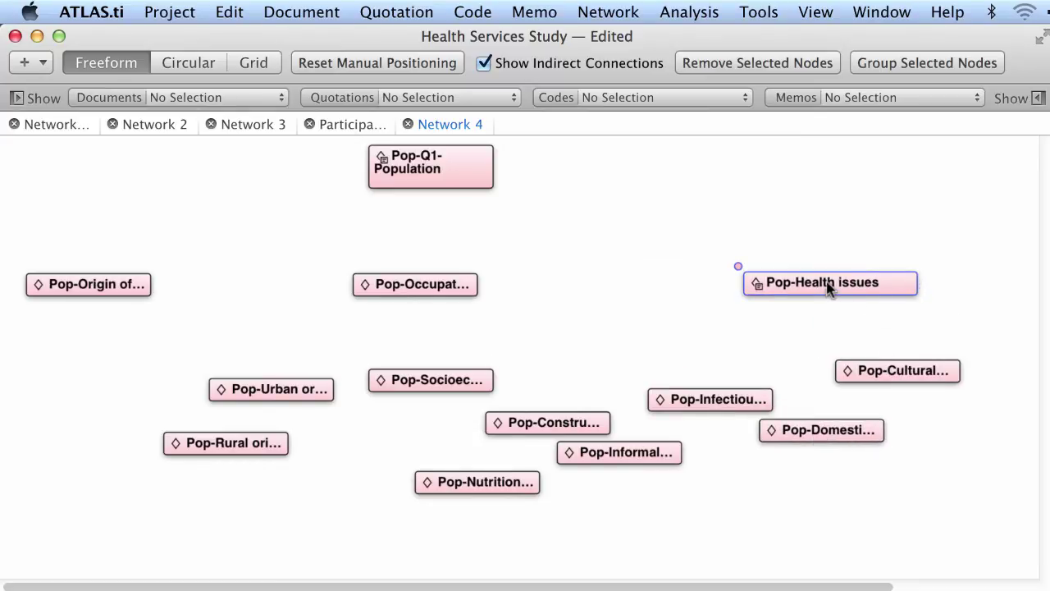
left_click_drag(828, 288, 900, 285)
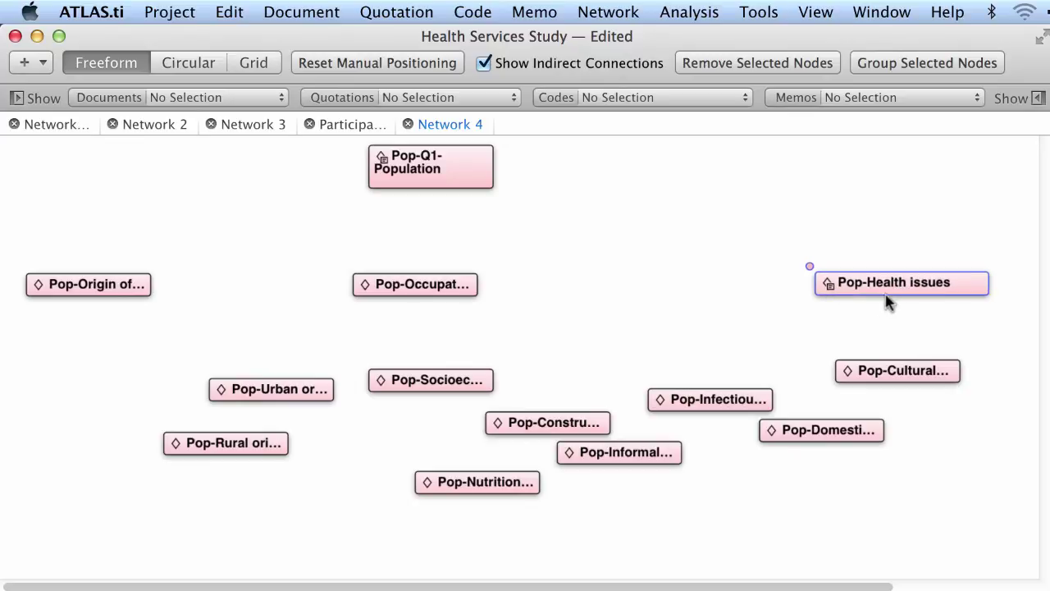
left_click_drag(874, 370, 847, 502)
- Place Pop-Infectious diseases and Pop-Nutritional issues side by side below Pop-Health issues, enlarging the Pop-Infectious diseases node to show its full name
left_click_drag(730, 401, 856, 368)
left_click(867, 373)
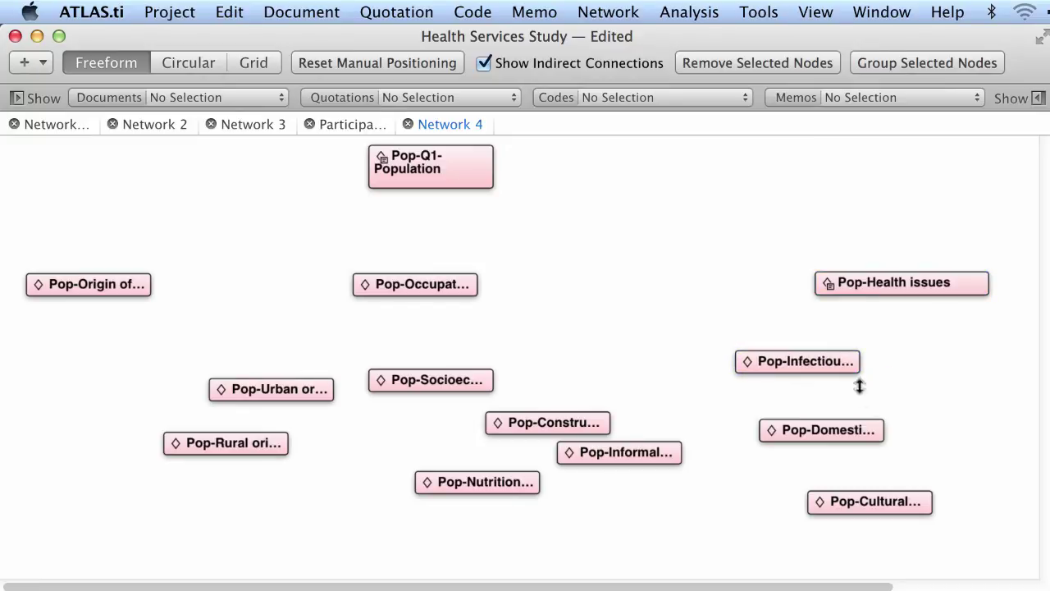
double_click(860, 367)
key("Escape")
left_click_drag(855, 372, 858, 385)
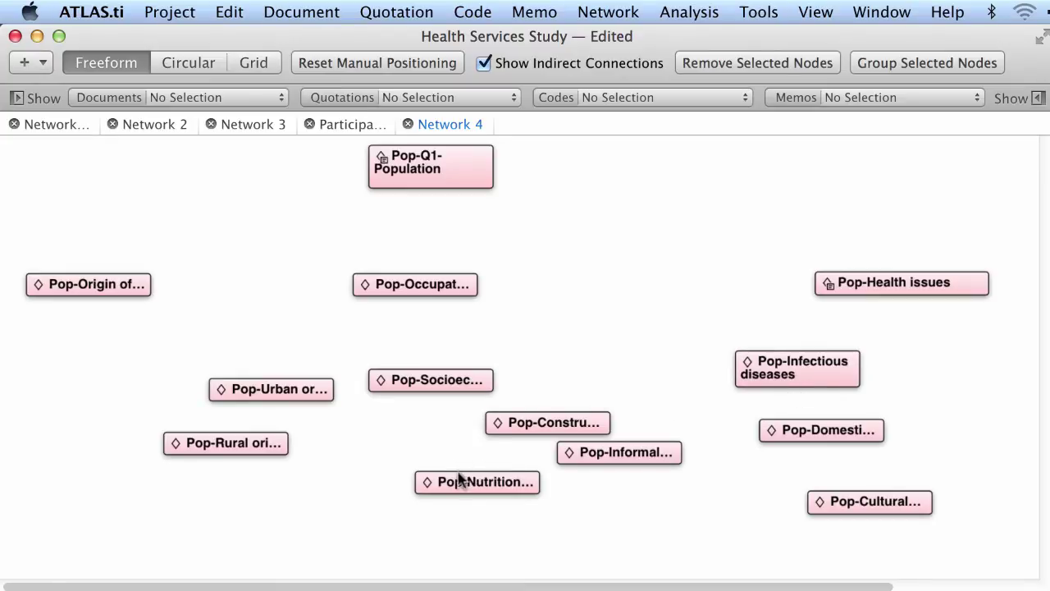
left_click_drag(461, 486, 933, 379)
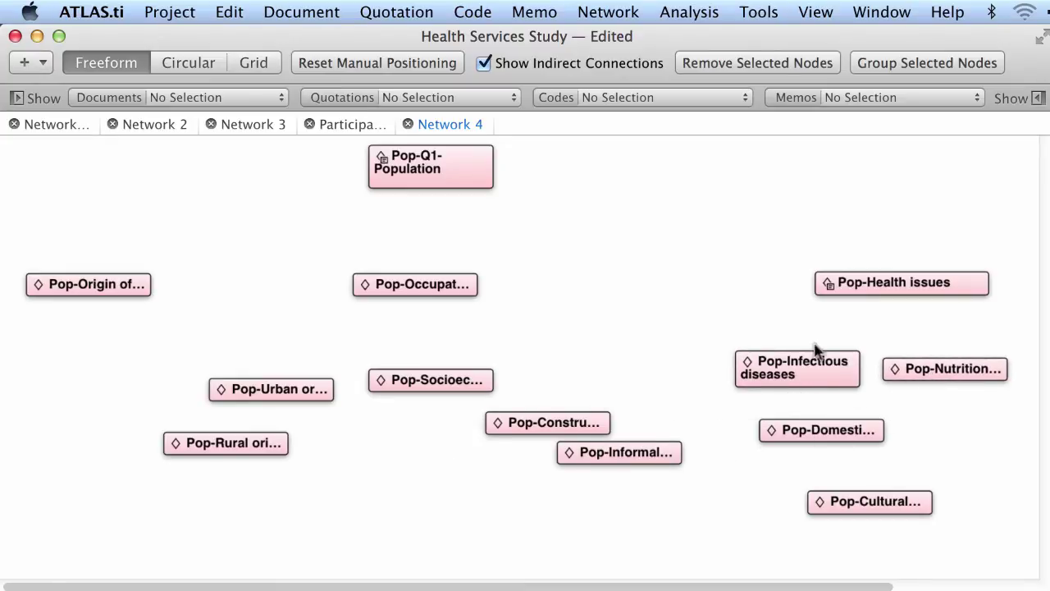
- Shift Pop-Occupation and Pop-Q1-Population right to the network's middle and move Pop-Socioeconomics to the lower edge
left_click_drag(416, 289, 499, 287)
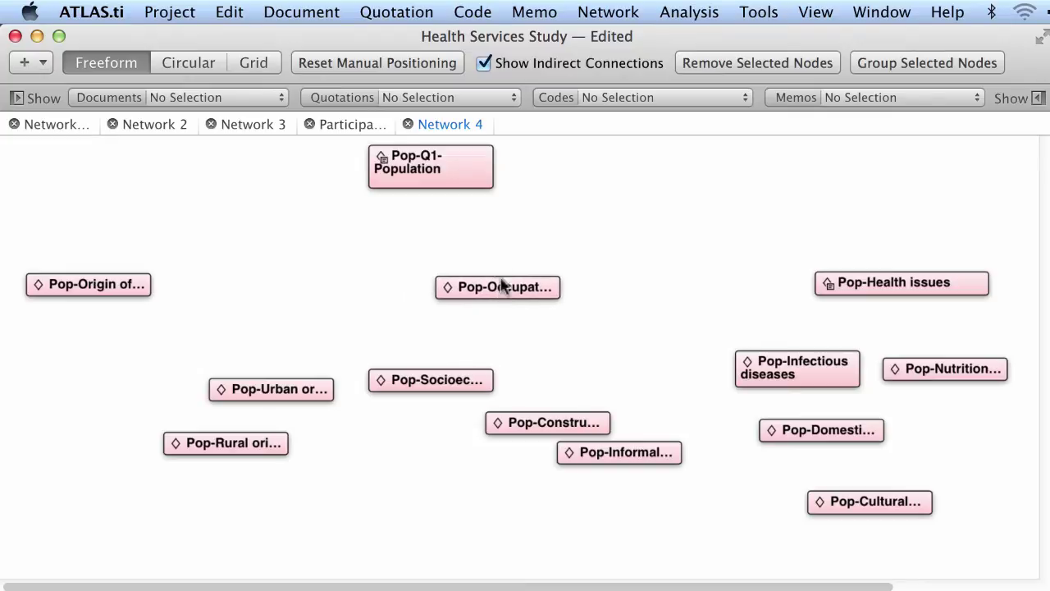
left_click_drag(459, 181, 539, 181)
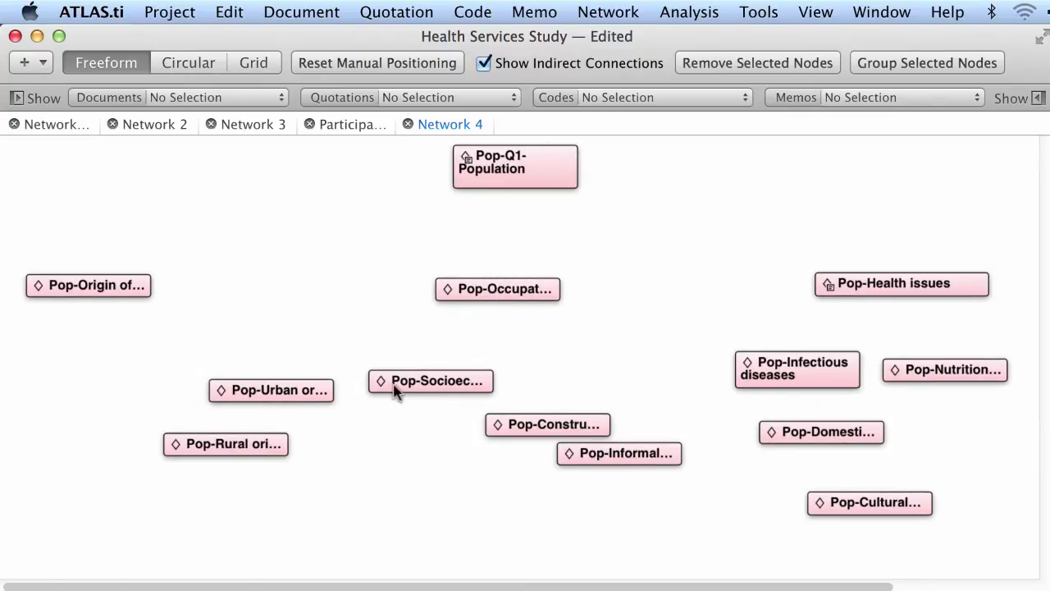
left_click_drag(423, 382, 422, 505)
- Line up Pop-Construction, Pop-Informal economy and Pop-Domestic work in a row below Pop-Occupation, shifting Pop-Infectious diseases and Pop-Nutritional issues right to make room
left_click_drag(521, 432, 407, 392)
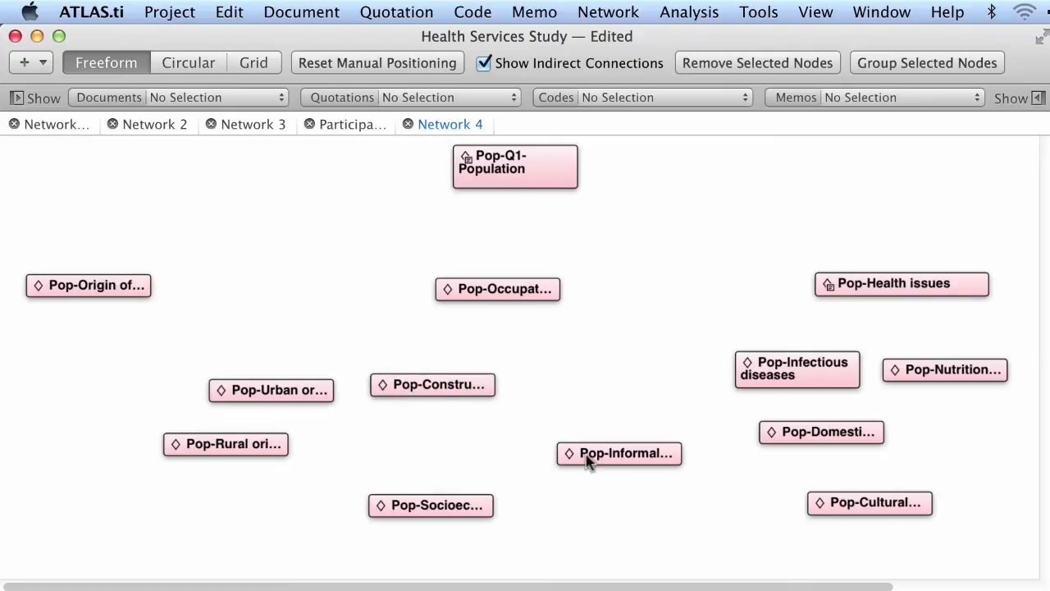
left_click_drag(586, 459, 541, 392)
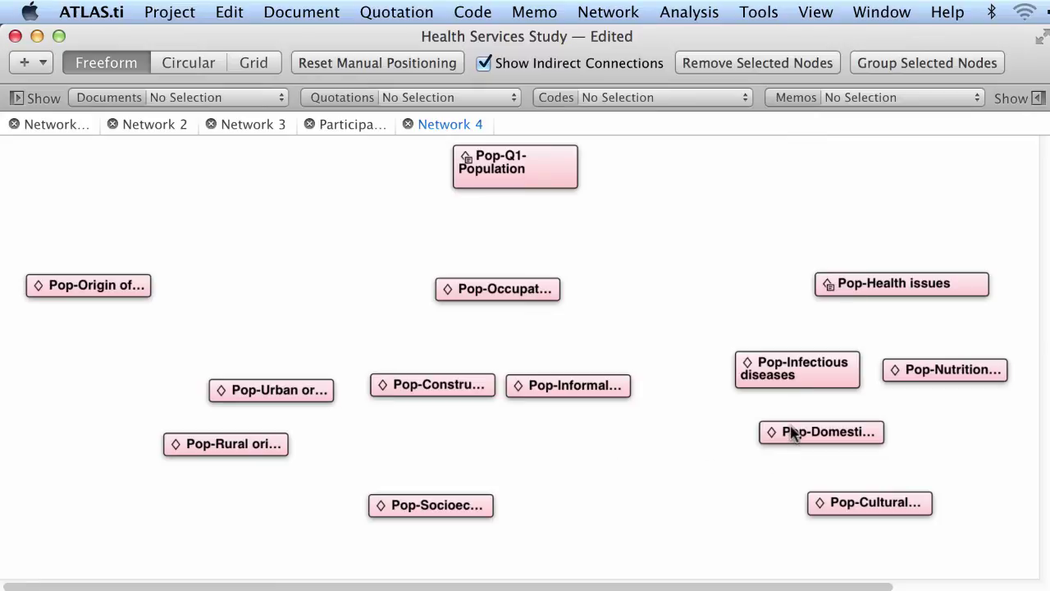
left_click_drag(792, 434, 666, 405)
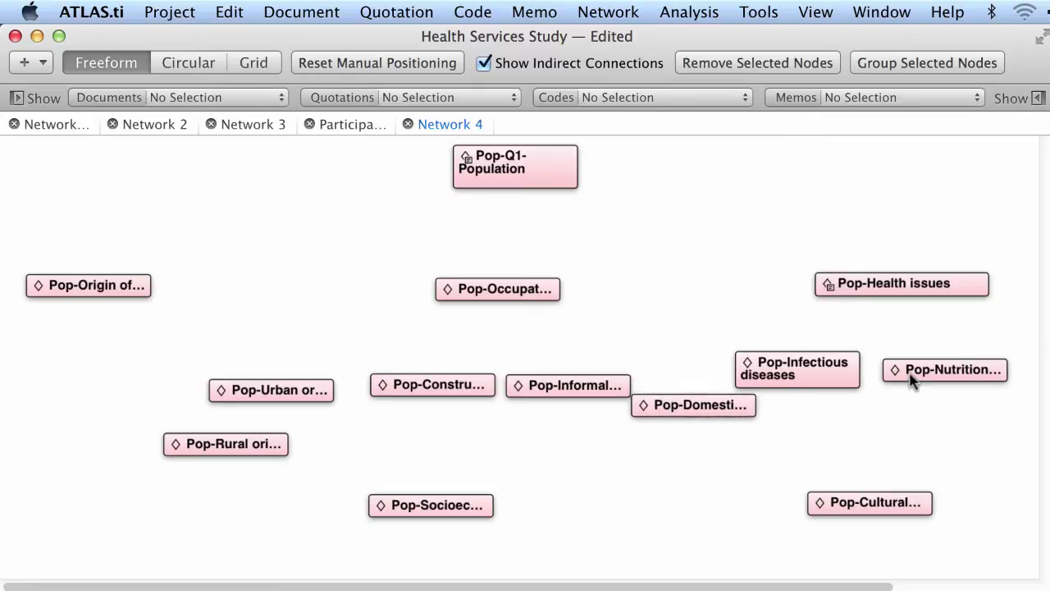
left_click_drag(910, 379, 948, 375)
left_click_drag(828, 379, 868, 378)
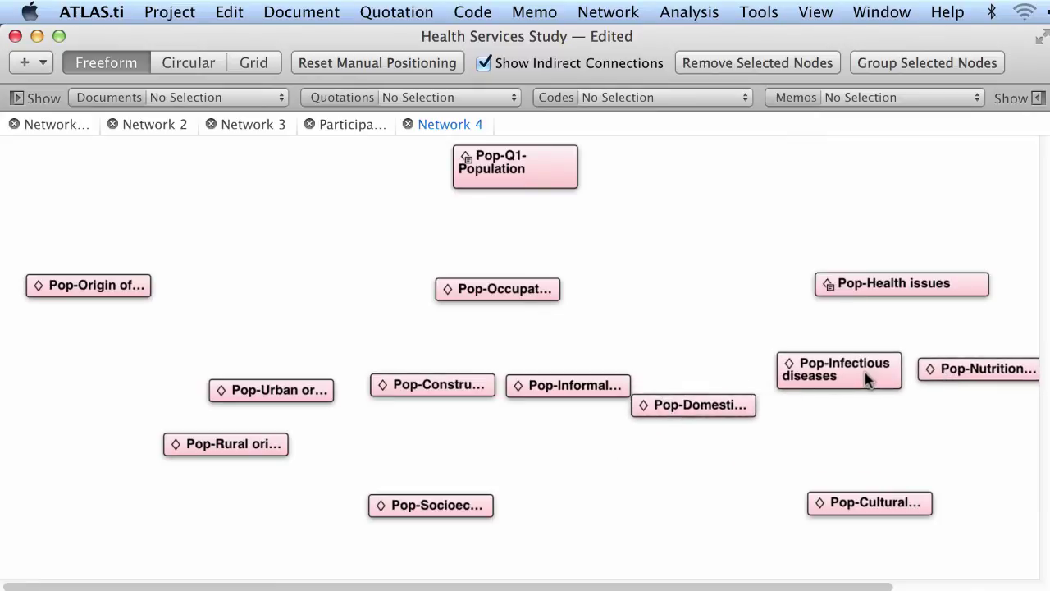
mouse_move(483, 385)
left_mouse_down()
mouse_move(456, 383)
mouse_move(501, 385)
mouse_move(491, 384)
left_mouse_up()
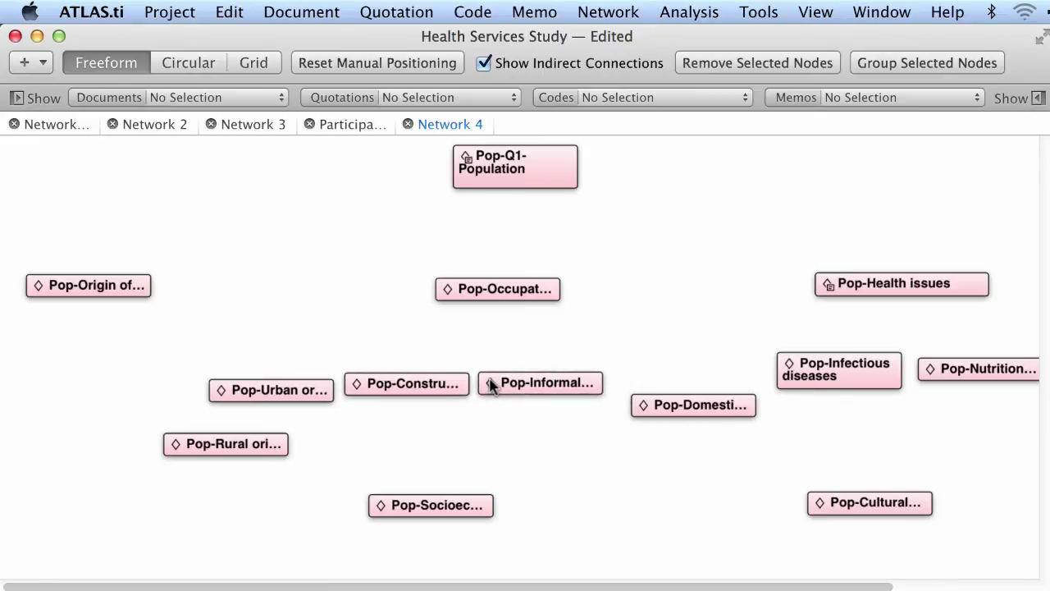
left_click_drag(647, 405, 623, 384)
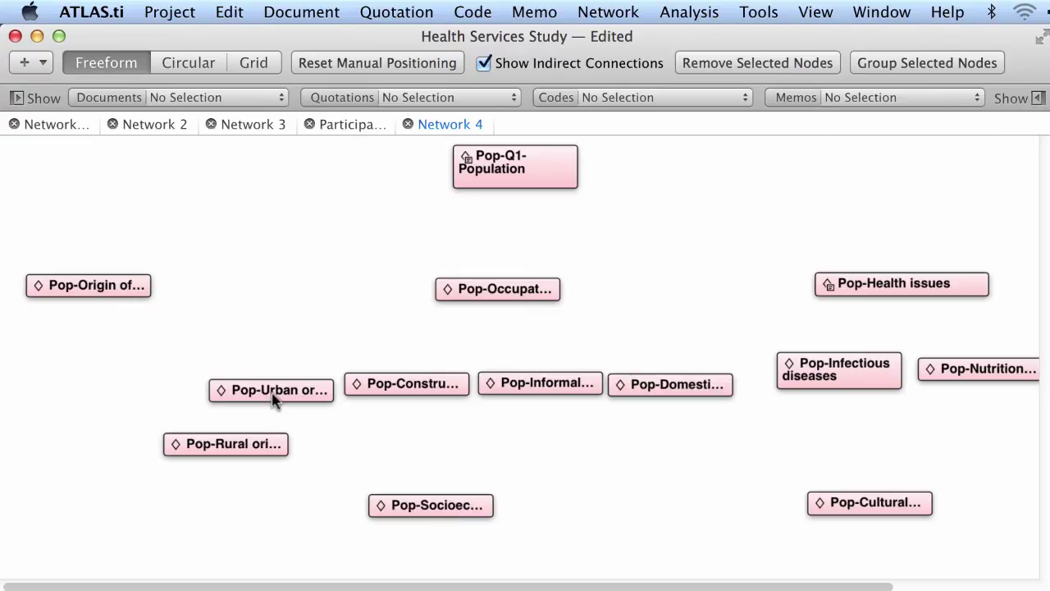
- Place Pop-Urban origin and Pop-Rural origin side by side below the Pop-Origin code, and move Pop-Socioeconomics just below Pop-Rural origin
left_click_drag(274, 400, 77, 405)
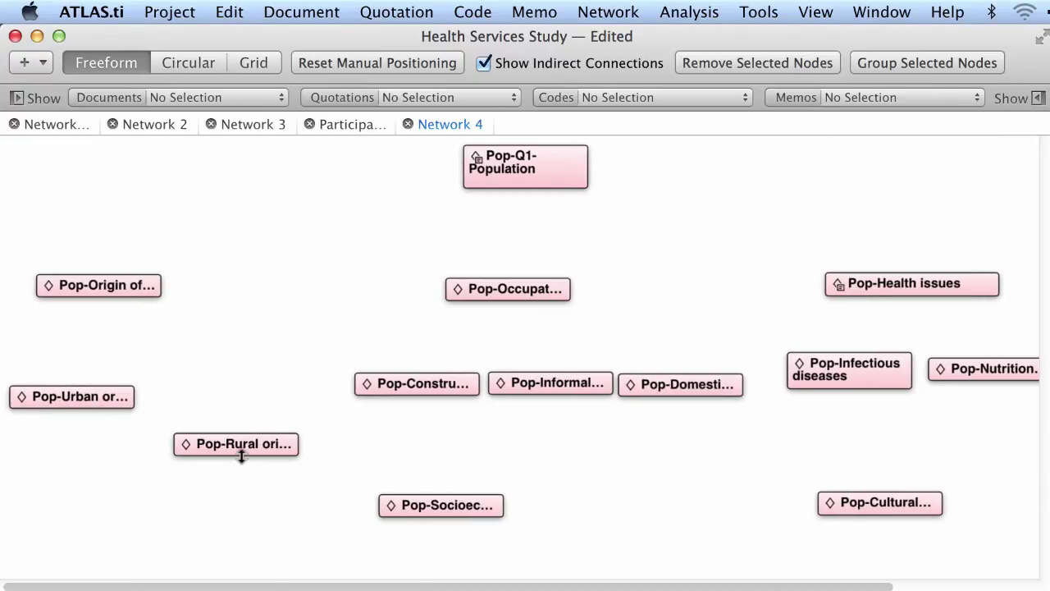
left_click_drag(208, 444, 174, 399)
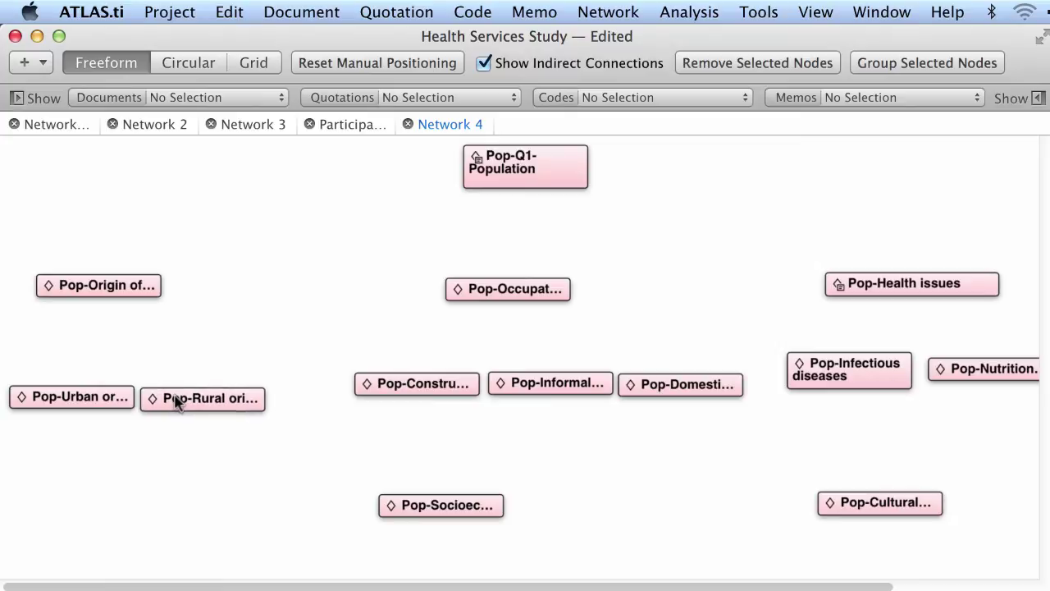
left_click_drag(435, 513, 261, 461)
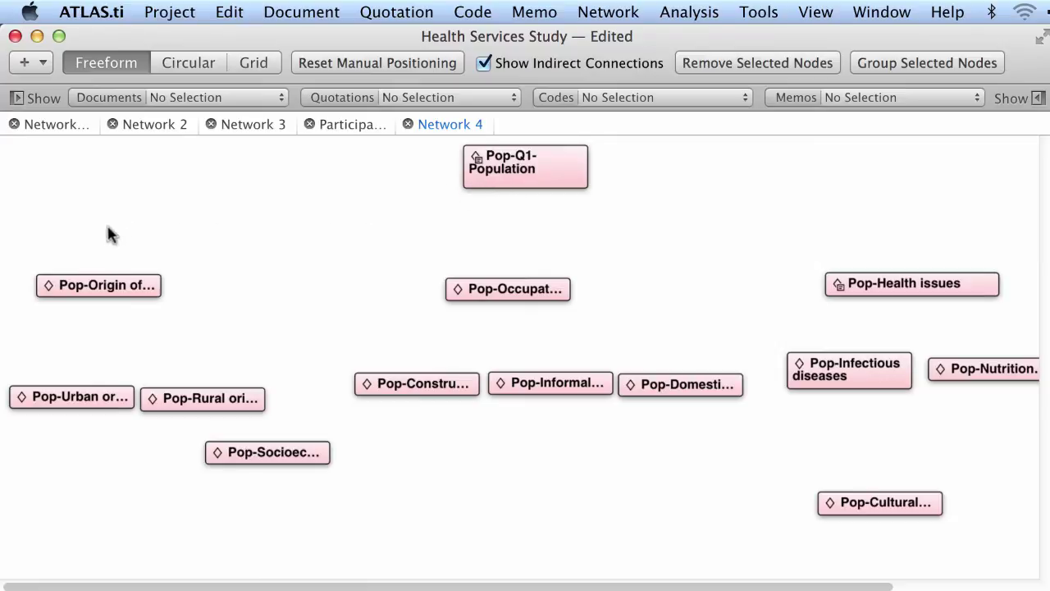
- Link the Pop-Origin code to Pop-Q1-Population with the "is part of" relation
left_click(59, 280)
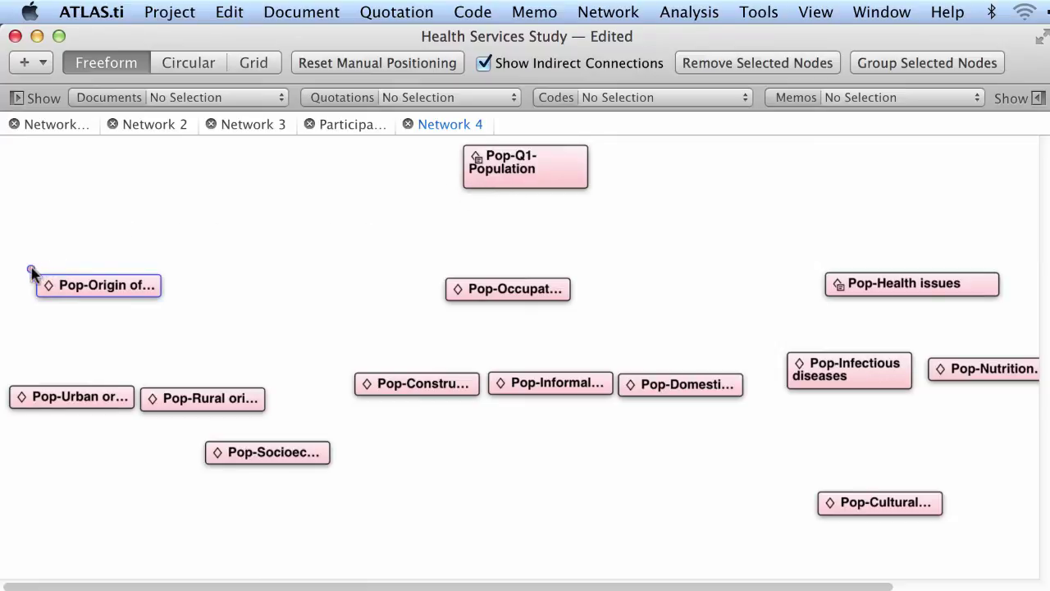
left_click_drag(32, 269, 515, 176)
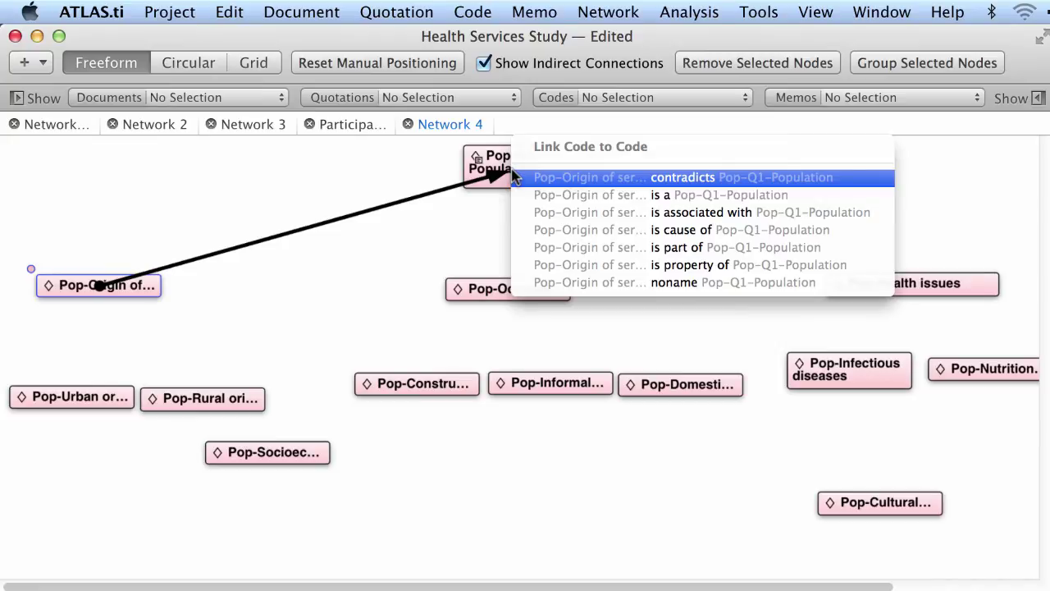
left_click(652, 247)
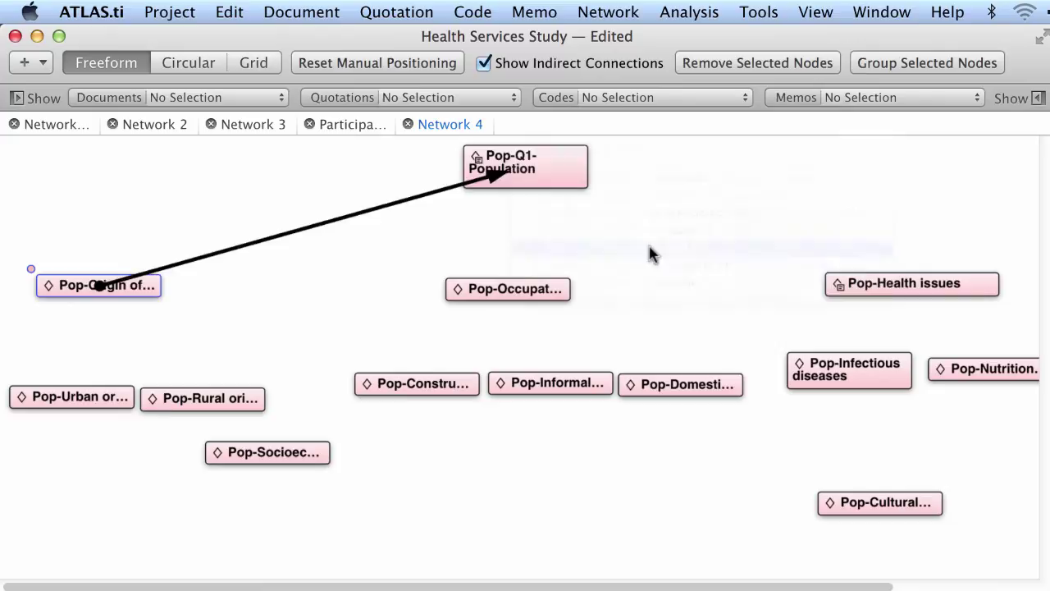
left_click(546, 173)
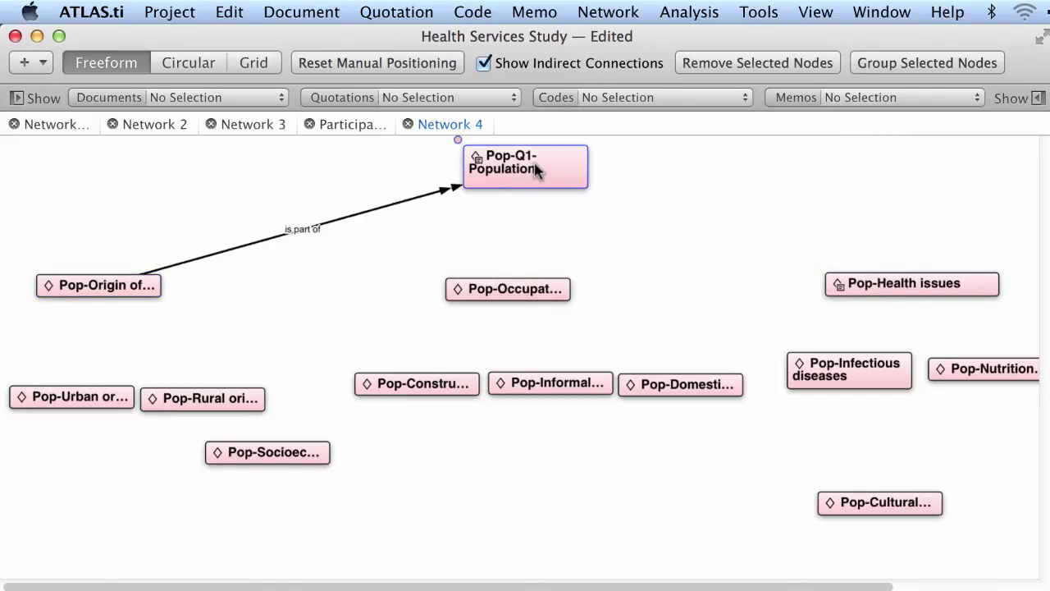
- Link Pop-Occupation and Pop-Health issues to Pop-Q1-Population, each with the "is part of" relation
left_click(504, 289)
left_click_drag(441, 272, 518, 172)
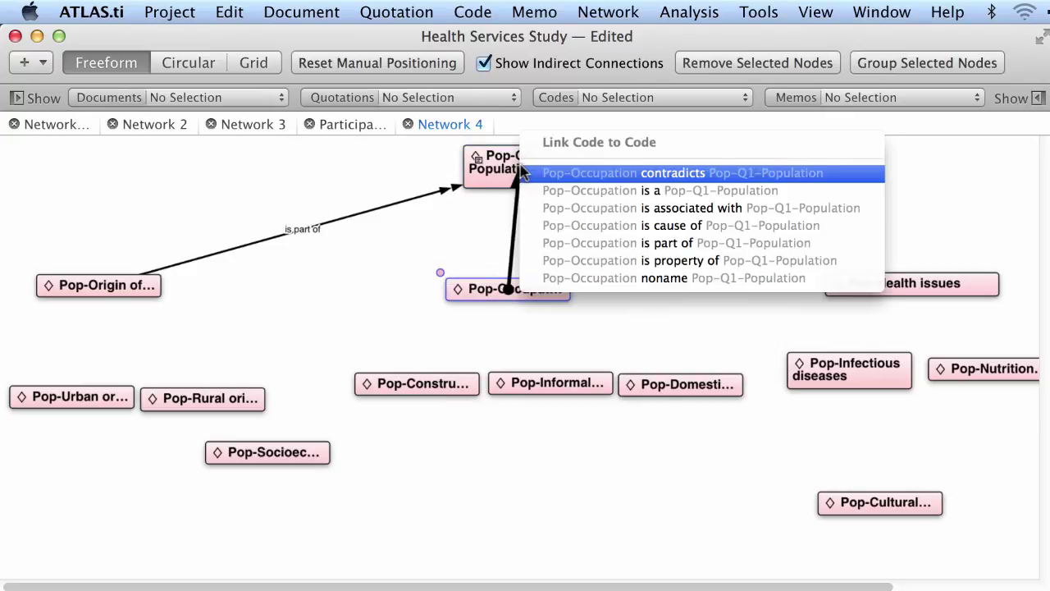
left_click(598, 243)
left_click(838, 284)
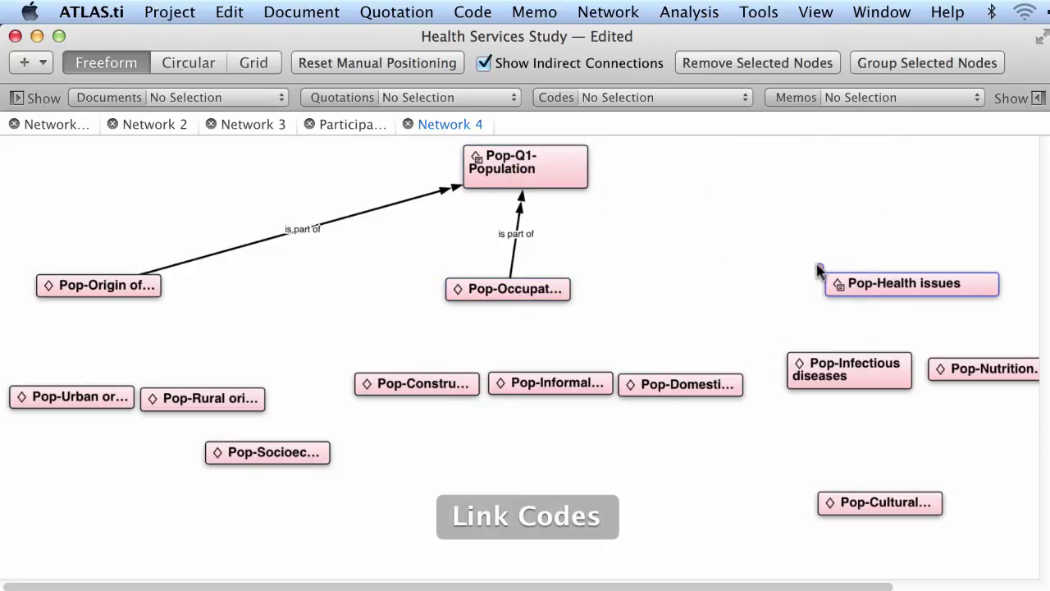
left_click_drag(818, 271, 531, 166)
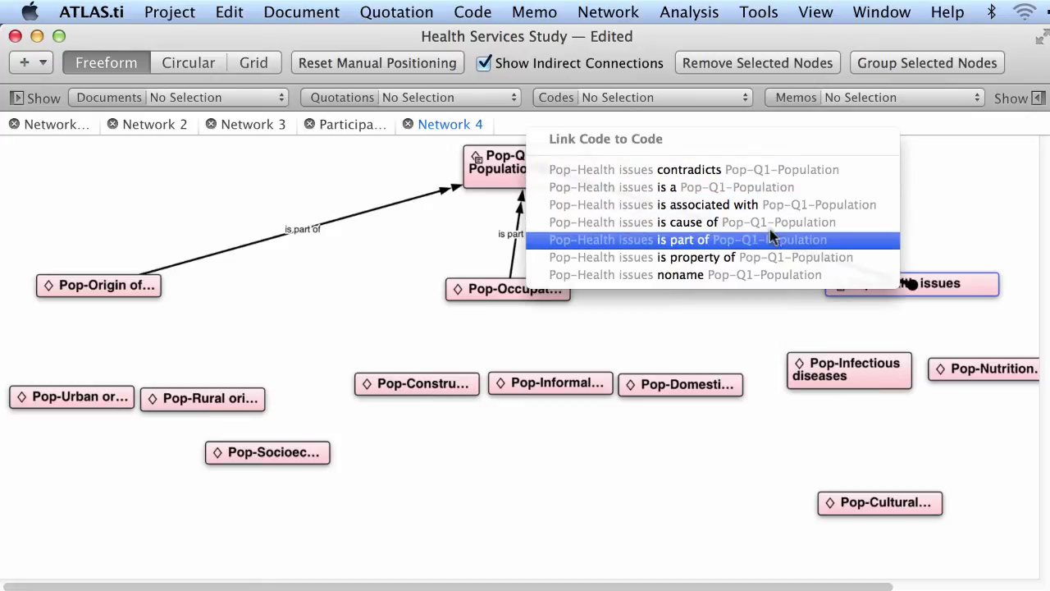
left_click(771, 238)
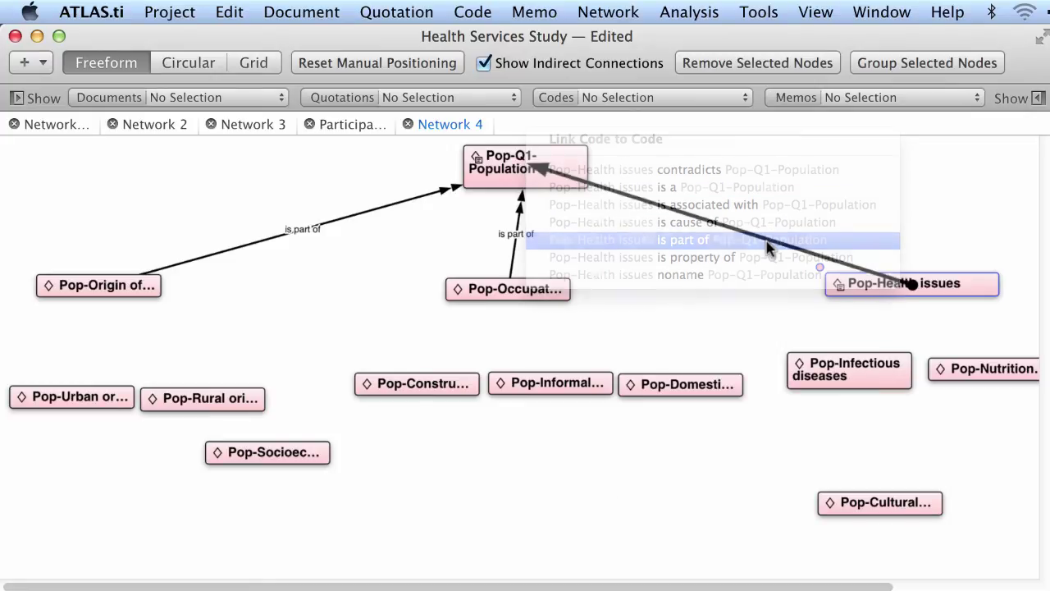
- Link Pop-Urban origin to the Pop-Origin code as "is part of", and draw a link from Pop-Rural origin to the same code
left_click(80, 402)
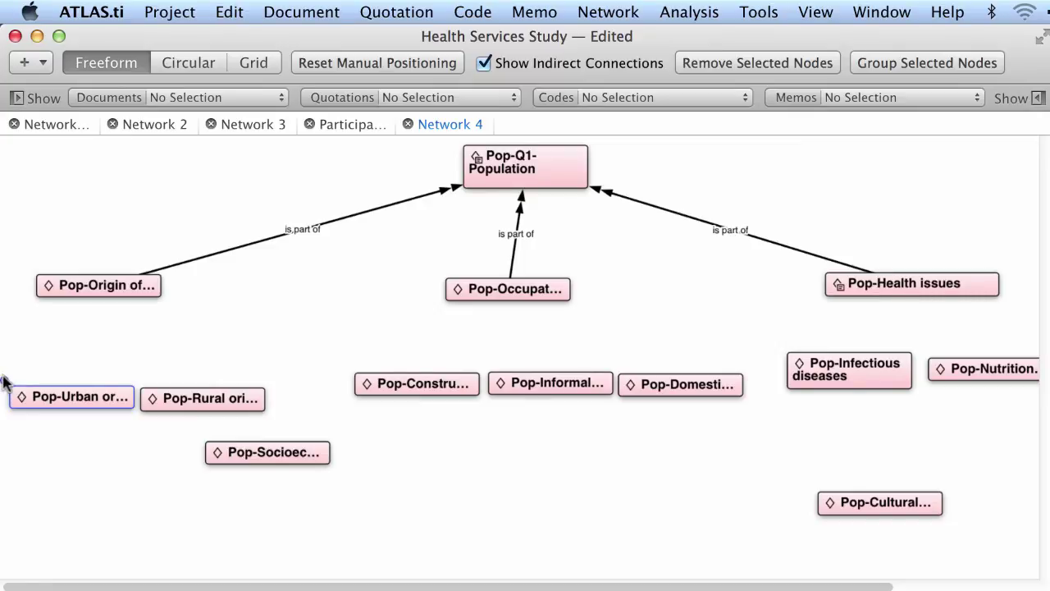
left_click_drag(4, 382, 105, 288)
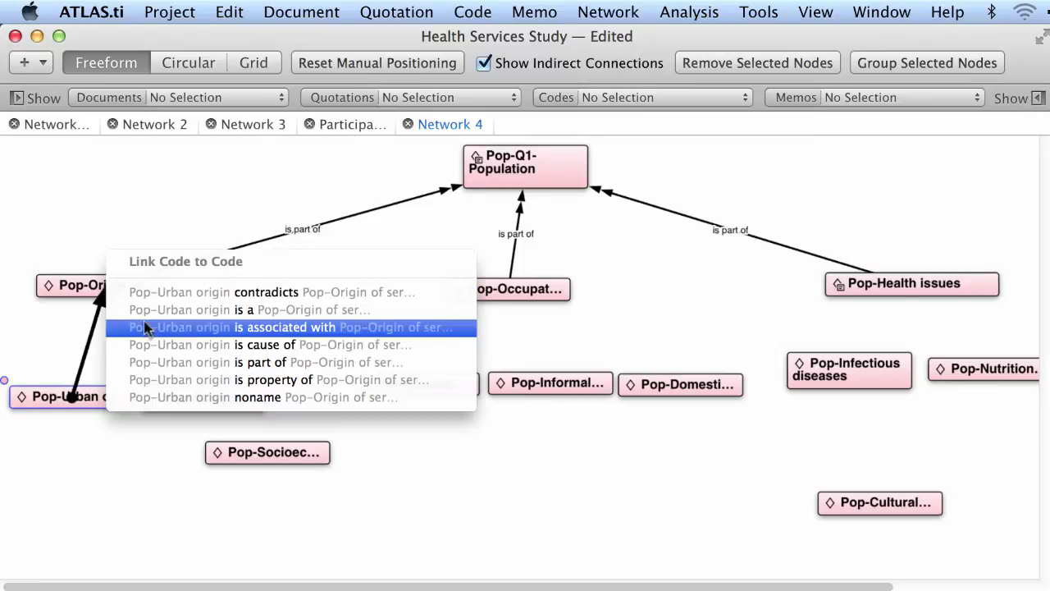
left_click(221, 361)
left_click(181, 399)
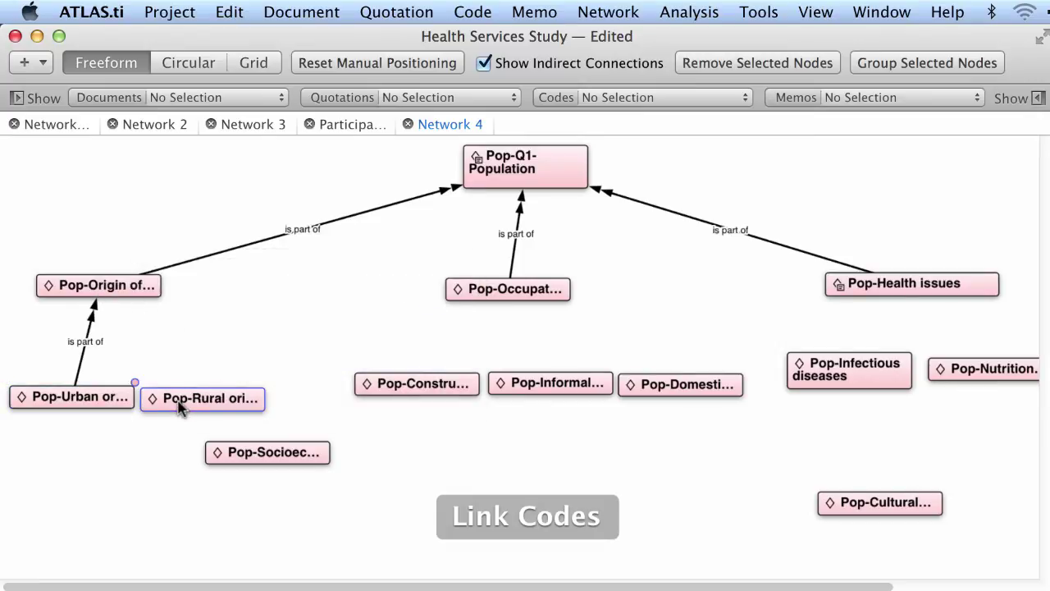
left_click_drag(131, 384, 124, 283)
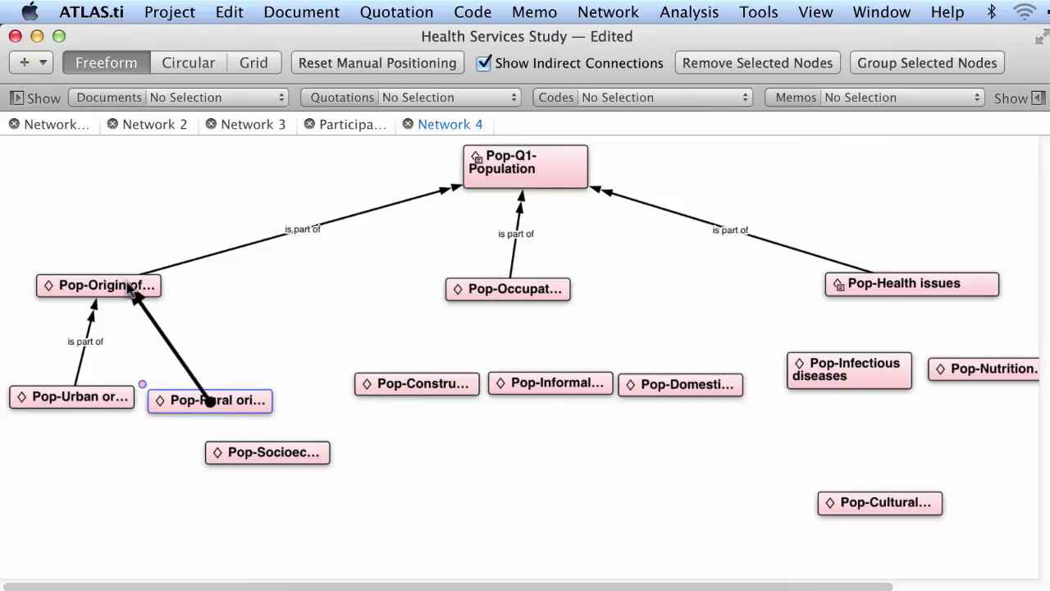